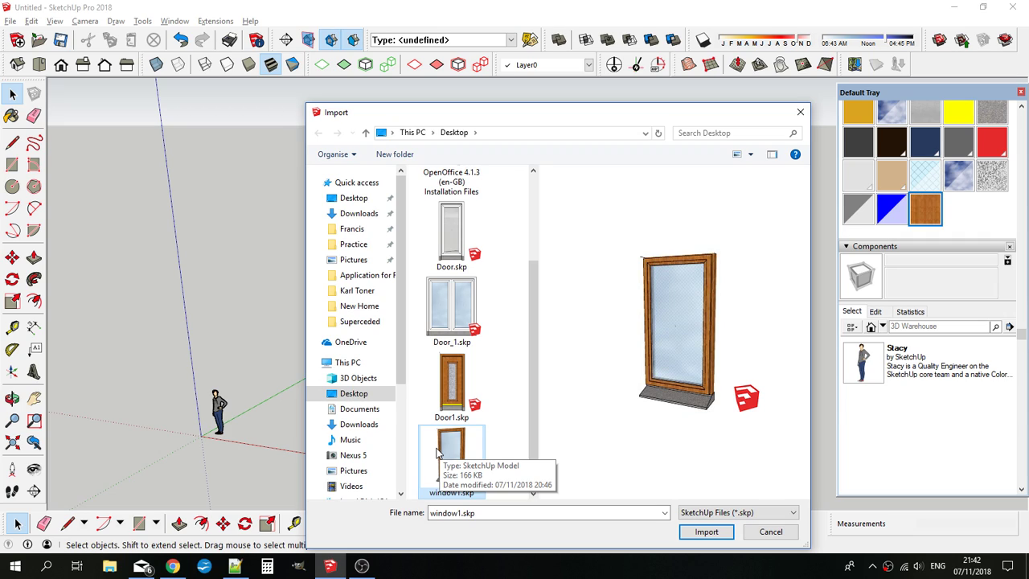
Step: Import the window1.skp model and place it on the ground in front of the building's front wall
{"action": "left_click", "coordinate": [706, 532]}
{"action": "left_click", "coordinate": [374, 438]}
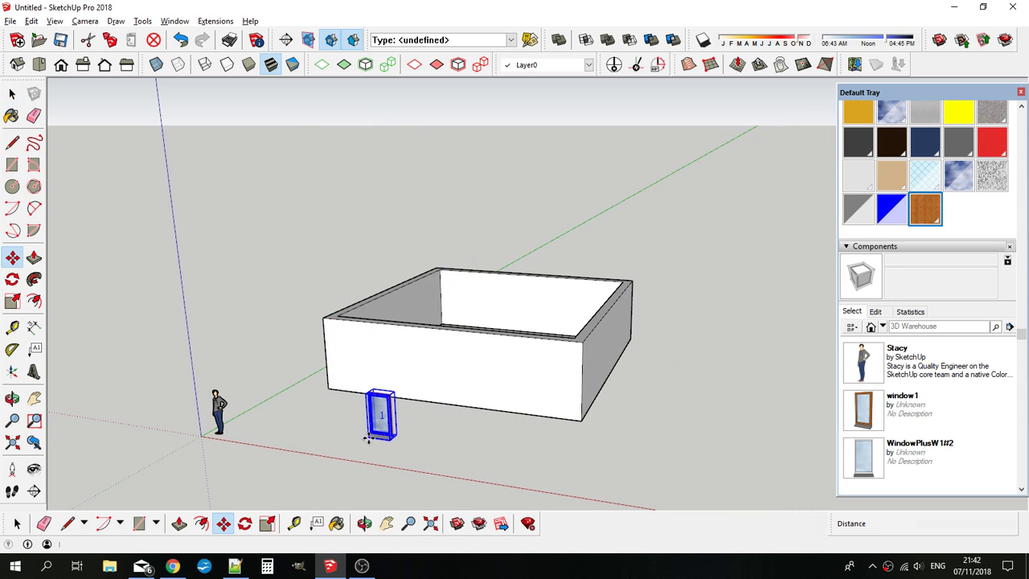
{"action": "scroll", "coordinate": [406, 422], "scroll_direction": "up", "scroll_amount": 1}
{"action": "scroll", "coordinate": [402, 424], "scroll_direction": "up", "scroll_amount": 4}
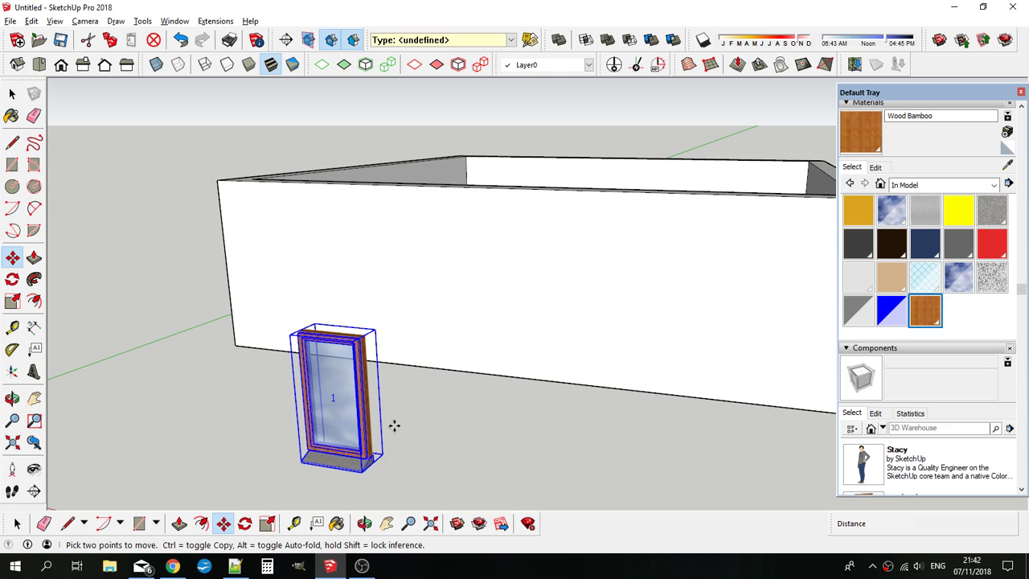
{"action": "scroll", "coordinate": [336, 456], "scroll_direction": "up", "scroll_amount": 3}
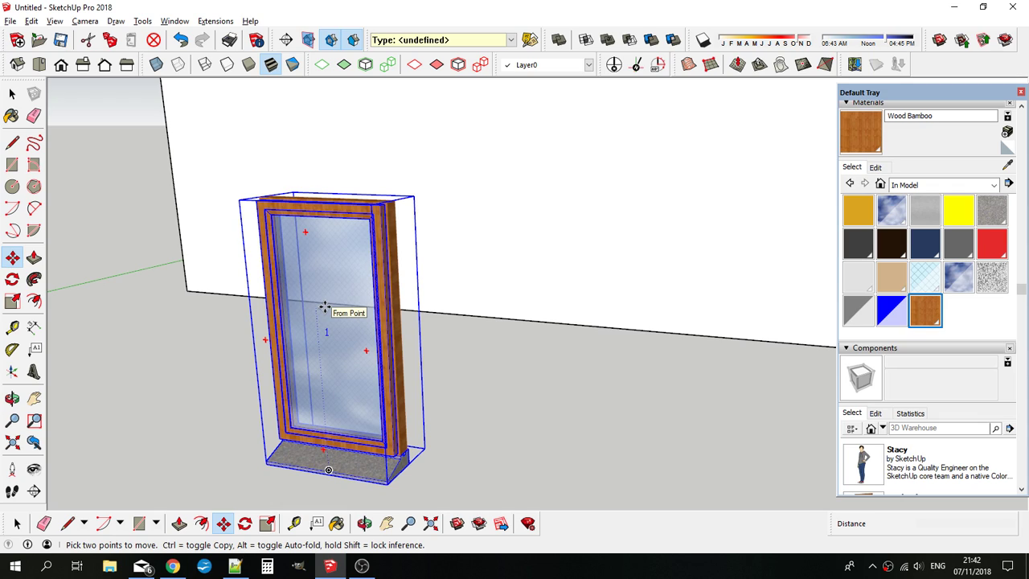
Step: Try to explode the imported window1 component into its constituent parts
{"action": "left_click", "coordinate": [12, 93]}
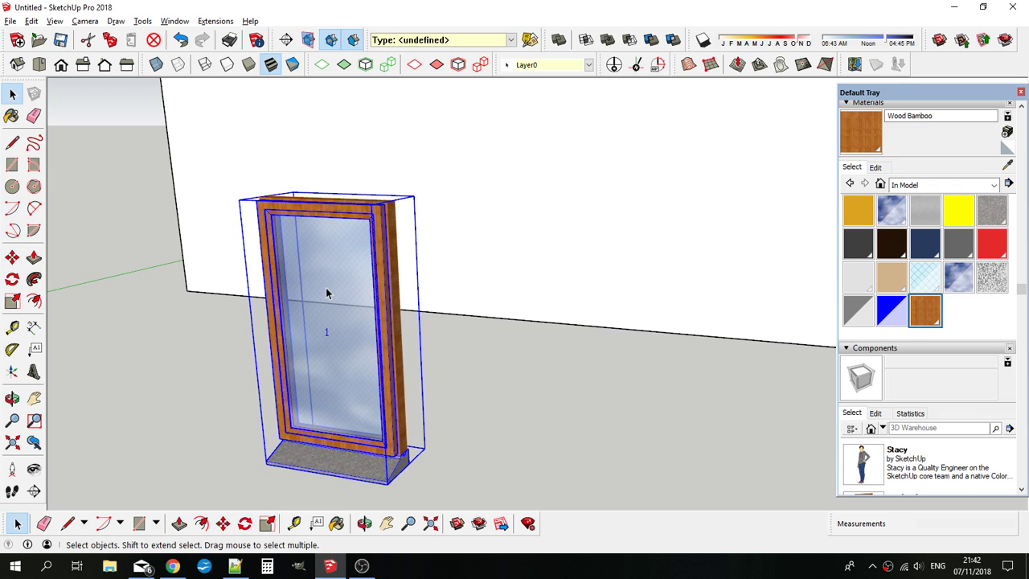
{"action": "right_click", "coordinate": [332, 302]}
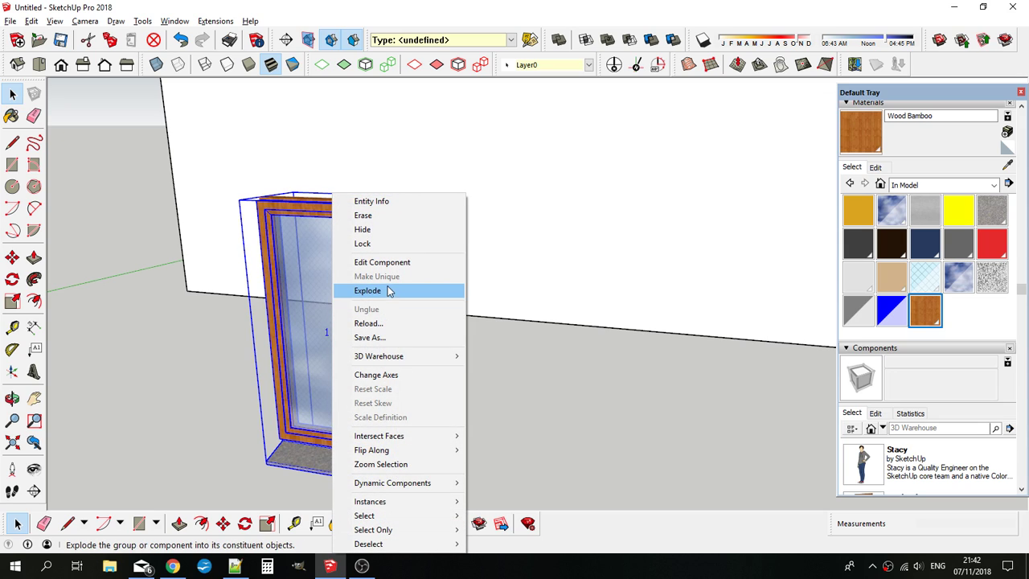
{"action": "left_click", "coordinate": [386, 290]}
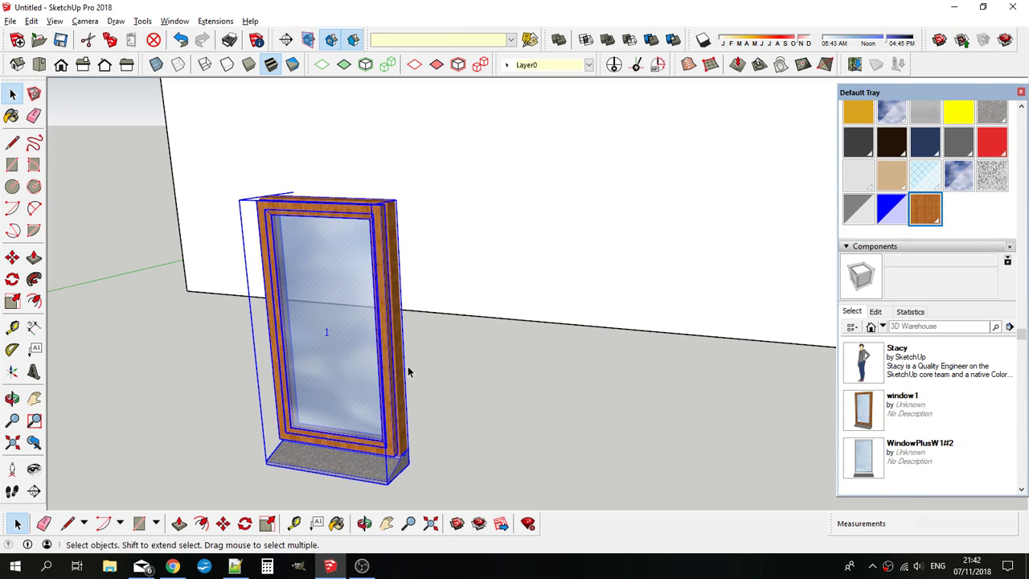
{"action": "left_click", "coordinate": [406, 375]}
Step: Examine the imported window's definition name in its entity info and the commands offered for the component
{"action": "left_click", "coordinate": [322, 337]}
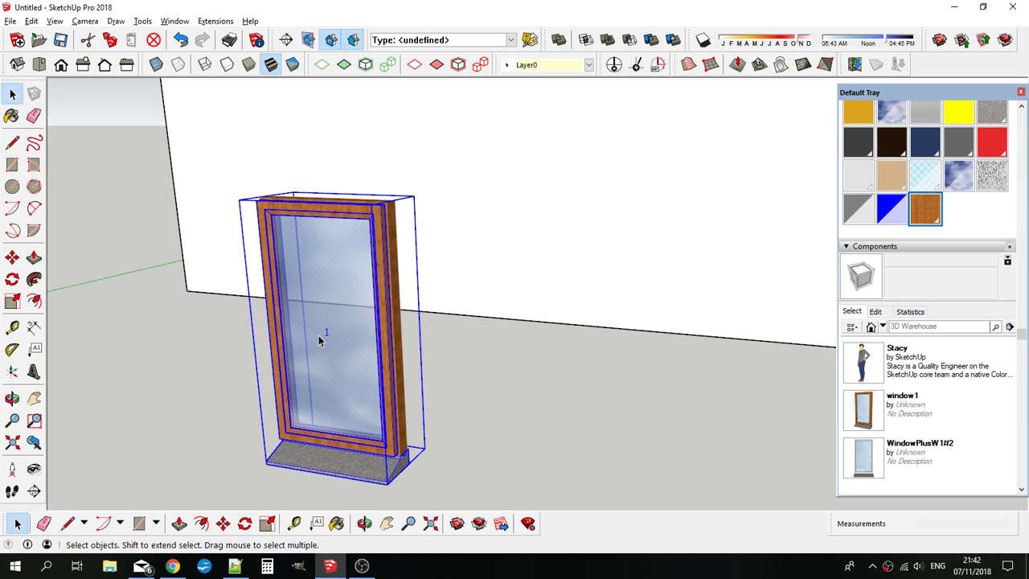
{"action": "right_click", "coordinate": [318, 335]}
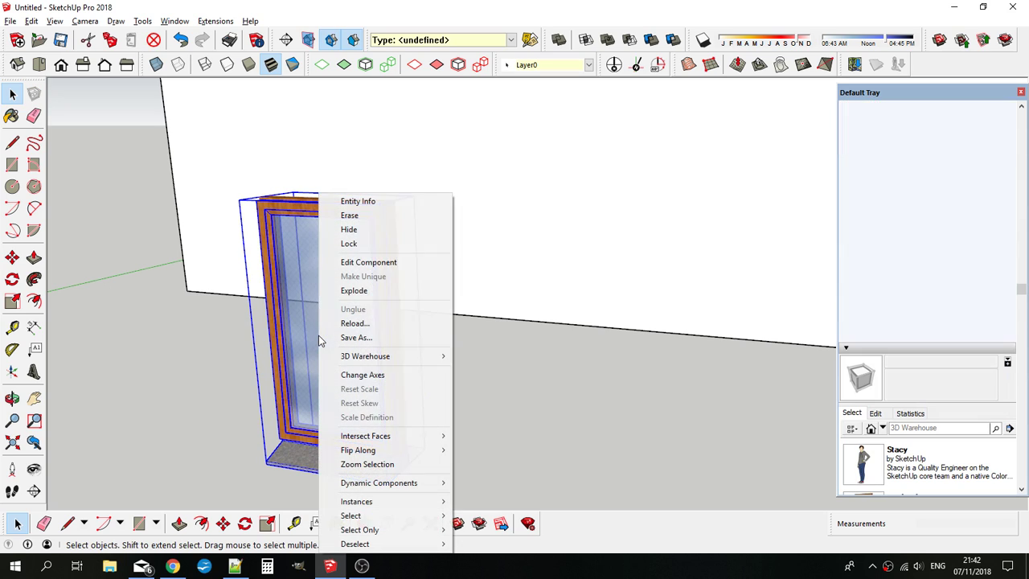
{"action": "left_click", "coordinate": [372, 204]}
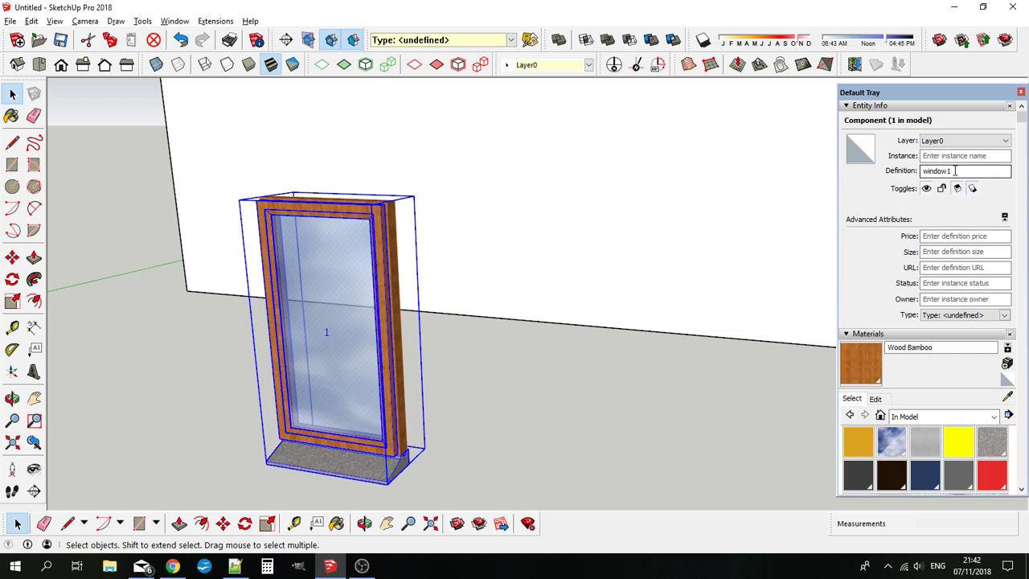
{"action": "right_click", "coordinate": [335, 223]}
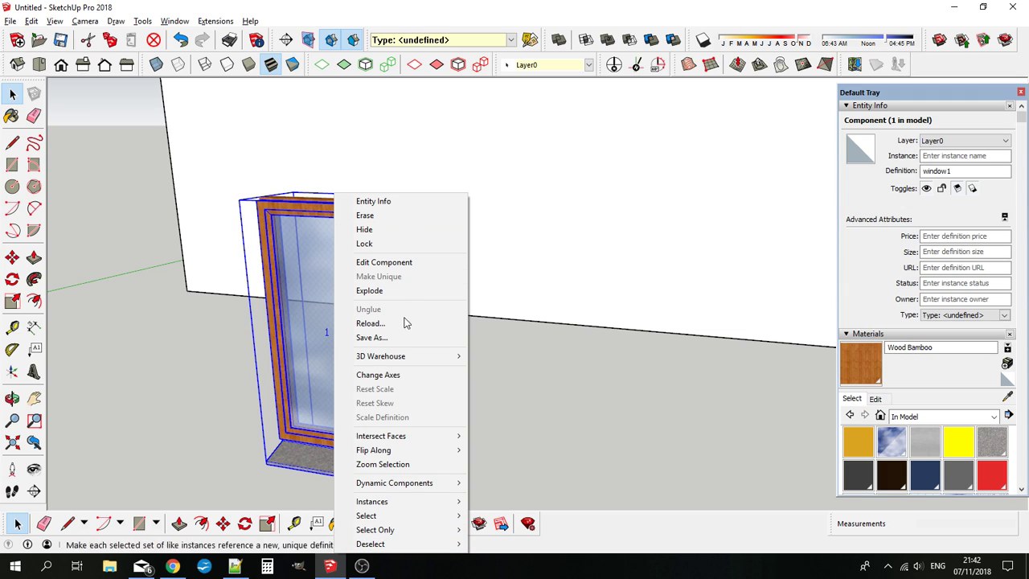
{"action": "mouse_move", "coordinate": [406, 518]}
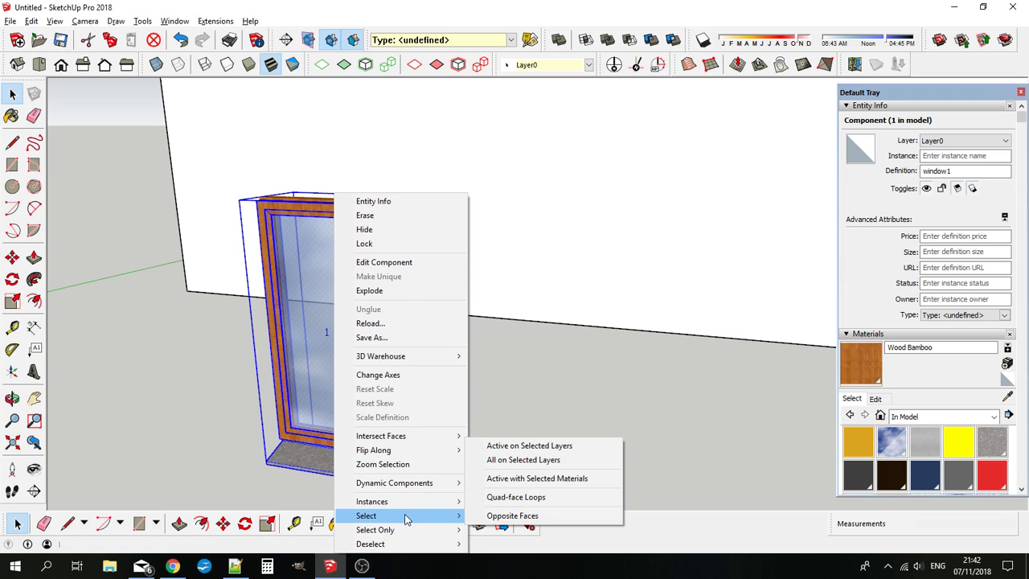
{"action": "left_click", "coordinate": [299, 381]}
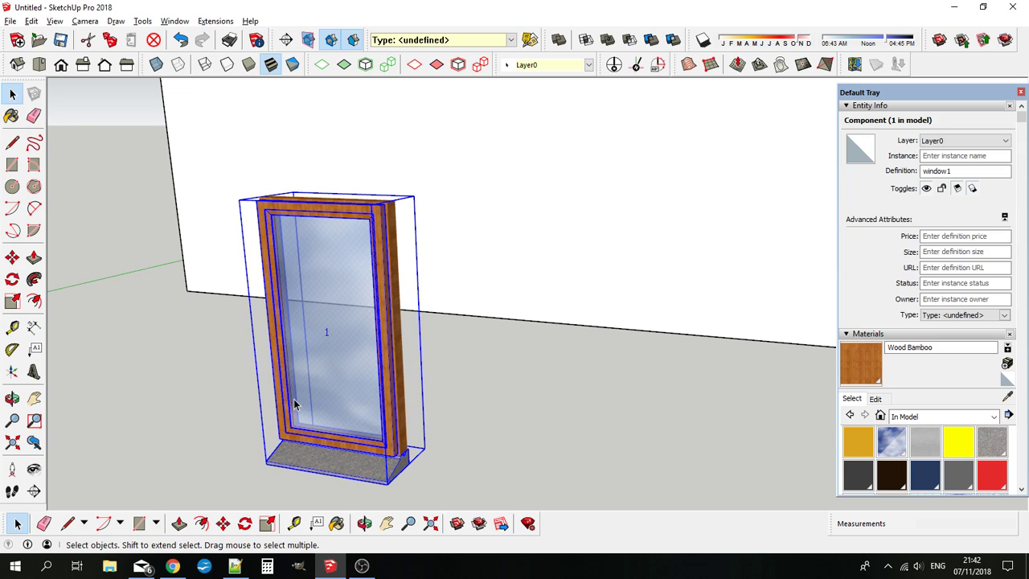
Step: Explode the imported window component and delete the loose edge at the top of the window frame
{"action": "right_click", "coordinate": [315, 313]}
{"action": "left_click", "coordinate": [361, 287]}
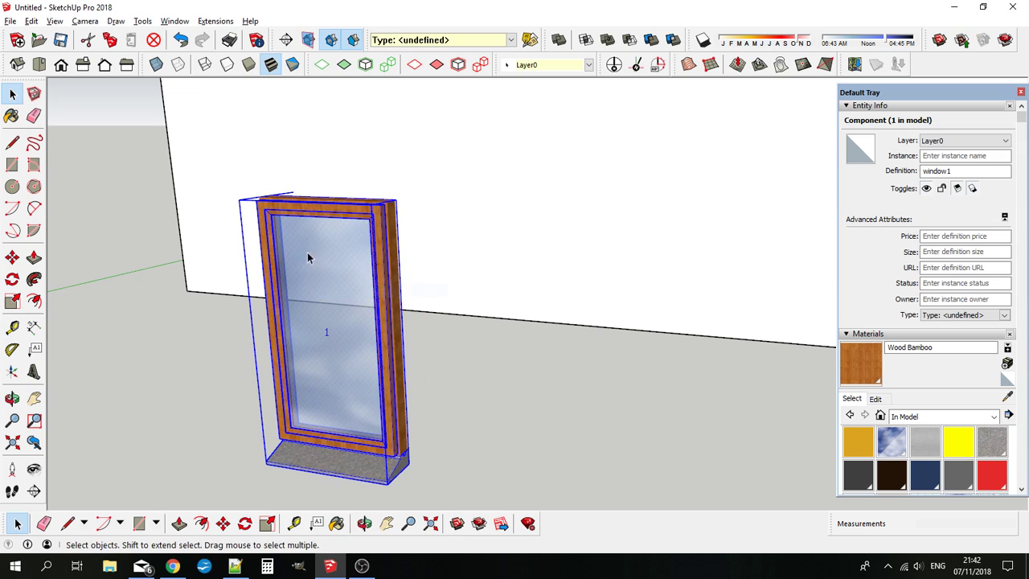
{"action": "middle_click_drag", "start_coordinate": [307, 252], "coordinate": [277, 211]}
{"action": "left_click", "coordinate": [283, 201]}
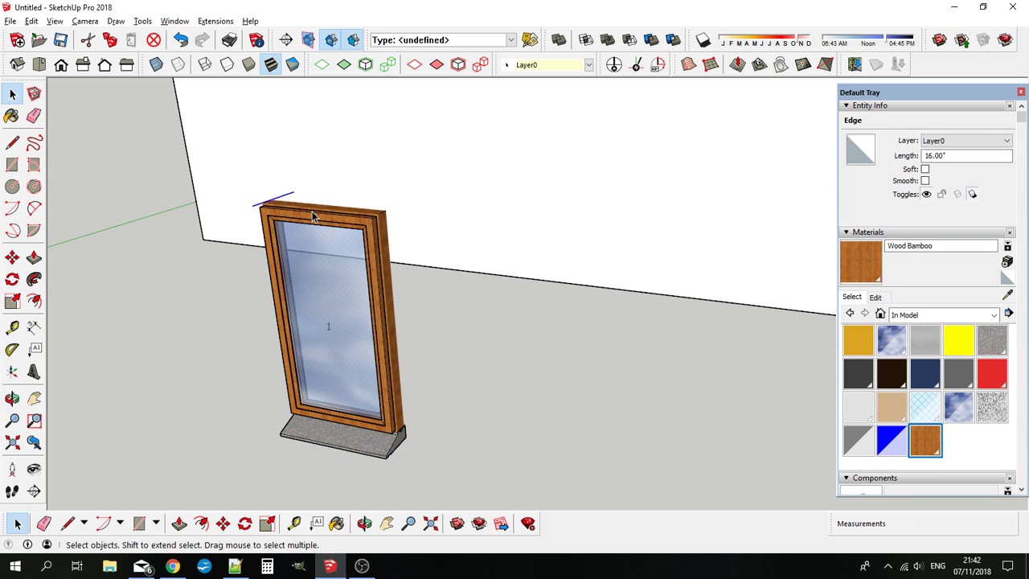
{"action": "key", "text": "Delete"}
{"action": "scroll", "coordinate": [323, 286], "scroll_direction": "down", "scroll_amount": 2}
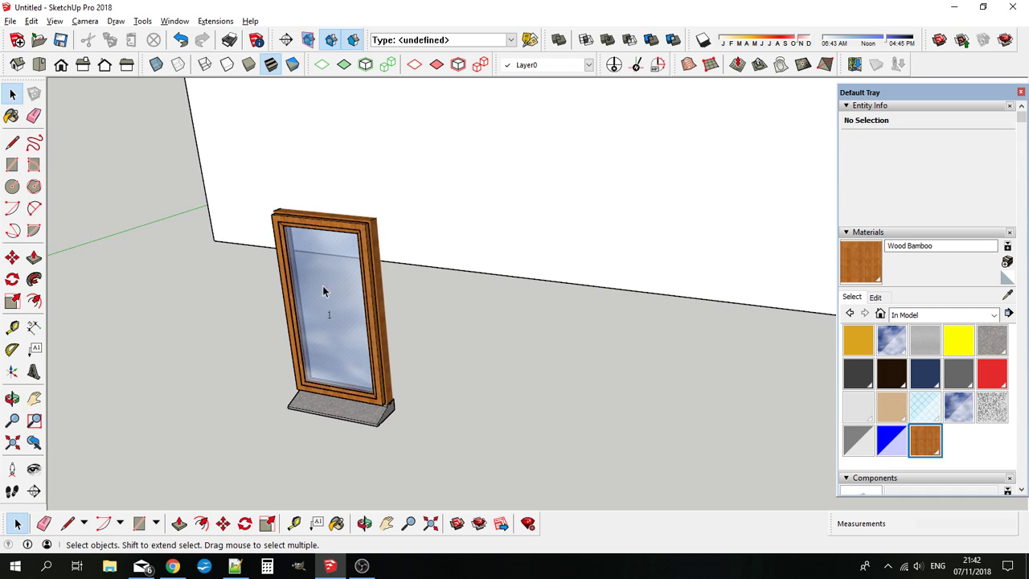
Step: Examine the remaining window component's definition in its entity info and the commands offered for it
{"action": "middle_click_drag", "start_coordinate": [324, 315], "coordinate": [337, 304]}
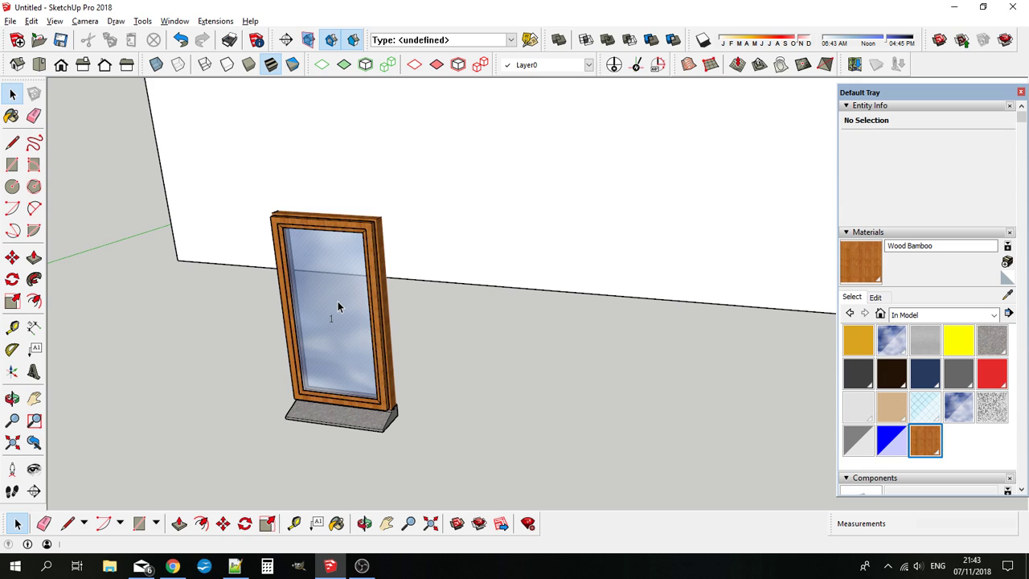
{"action": "left_click", "coordinate": [338, 306]}
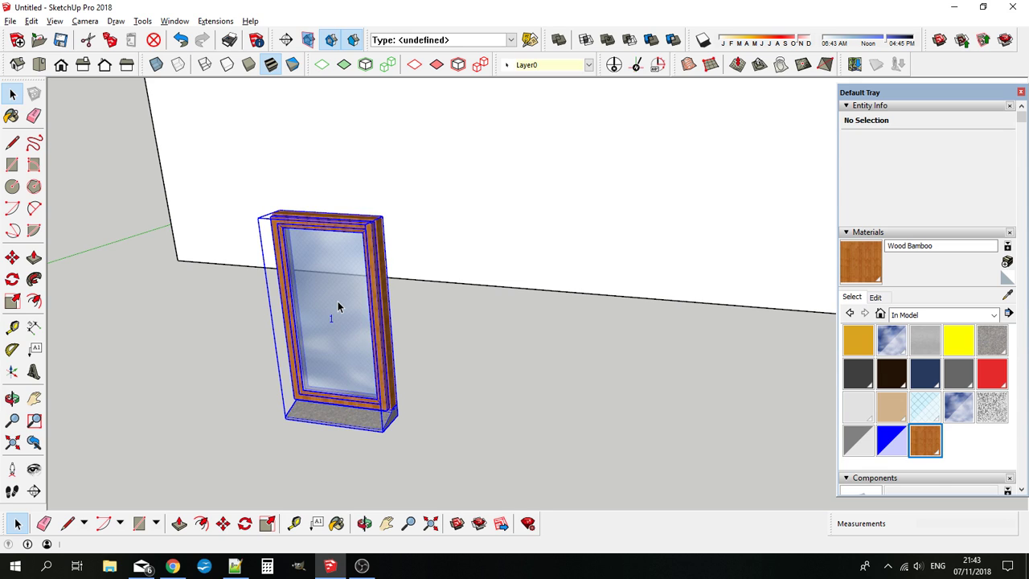
{"action": "right_click", "coordinate": [338, 306]}
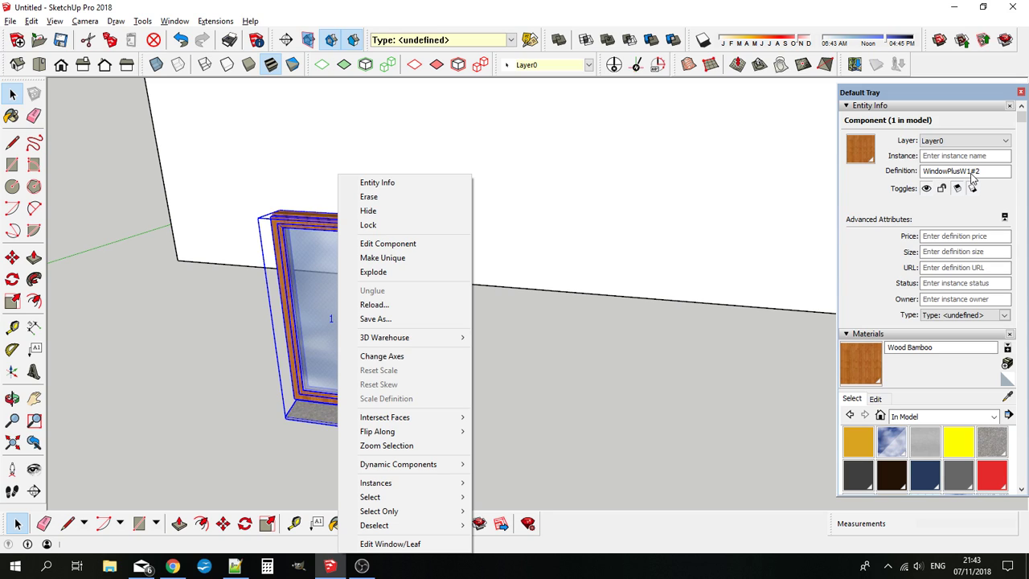
{"action": "left_click", "coordinate": [502, 381]}
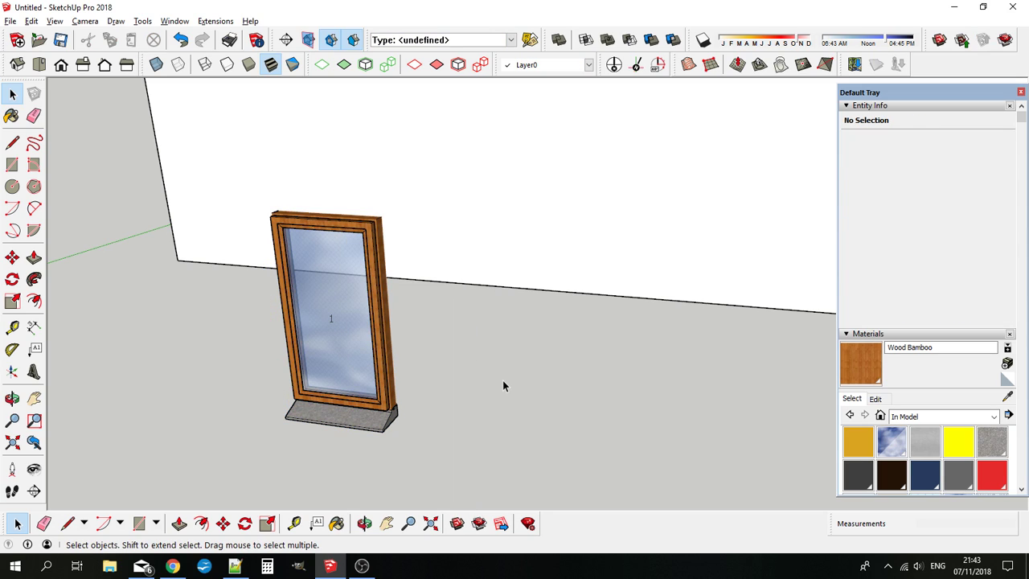
Step: Save the window component to the Desktop as tempwindow.skp
{"action": "scroll", "coordinate": [494, 374], "scroll_direction": "down", "scroll_amount": 5}
{"action": "middle_click_drag", "start_coordinate": [484, 365], "coordinate": [470, 334]}
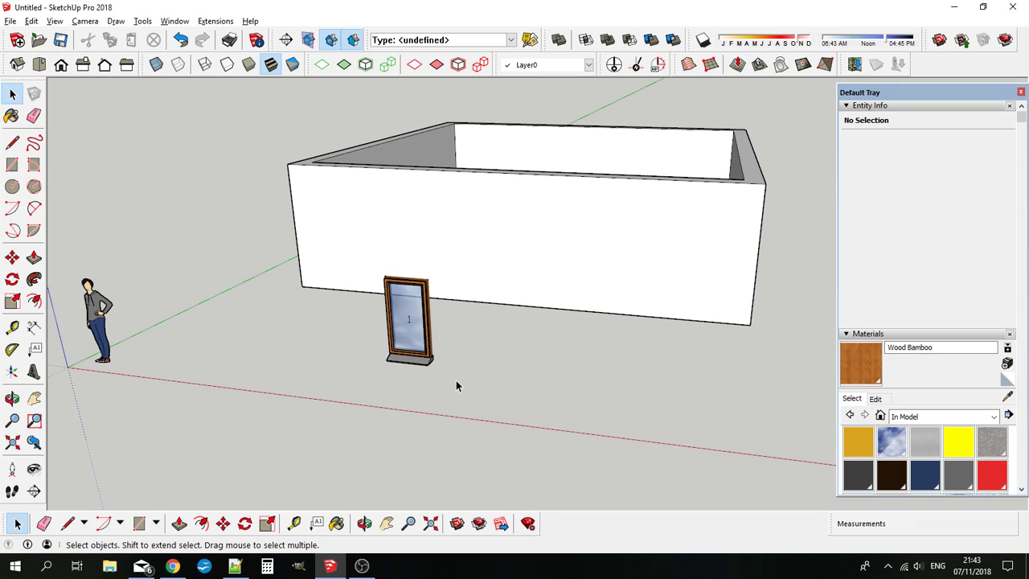
{"action": "scroll", "coordinate": [450, 337], "scroll_direction": "up", "scroll_amount": 4}
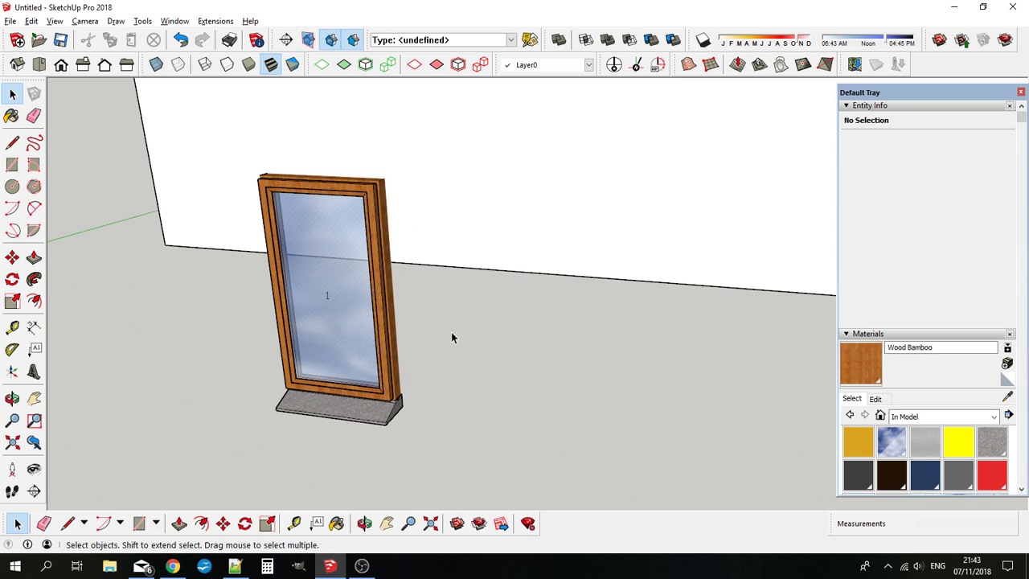
{"action": "scroll", "coordinate": [450, 337], "scroll_direction": "down", "scroll_amount": 4}
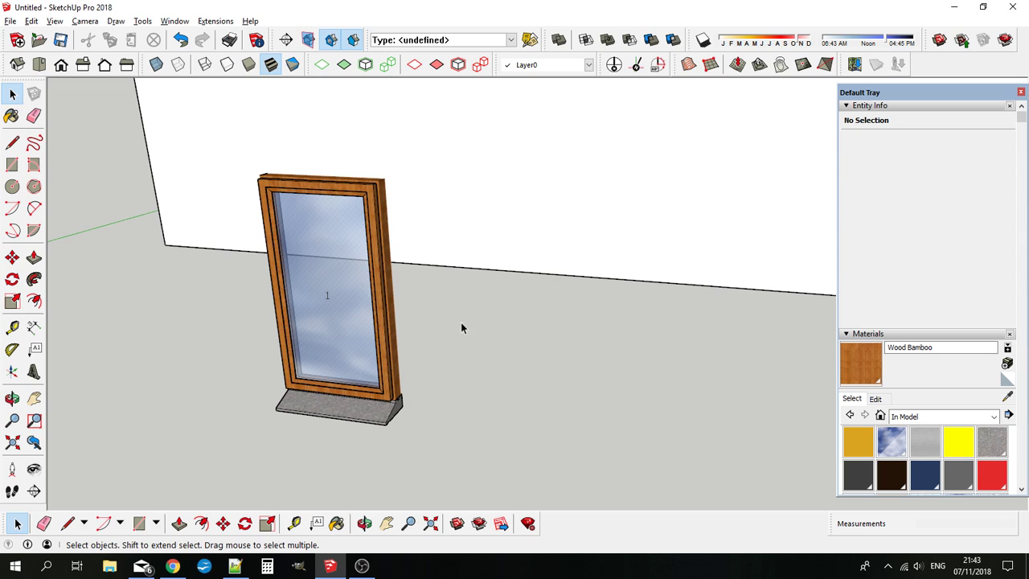
{"action": "right_click", "coordinate": [359, 315]}
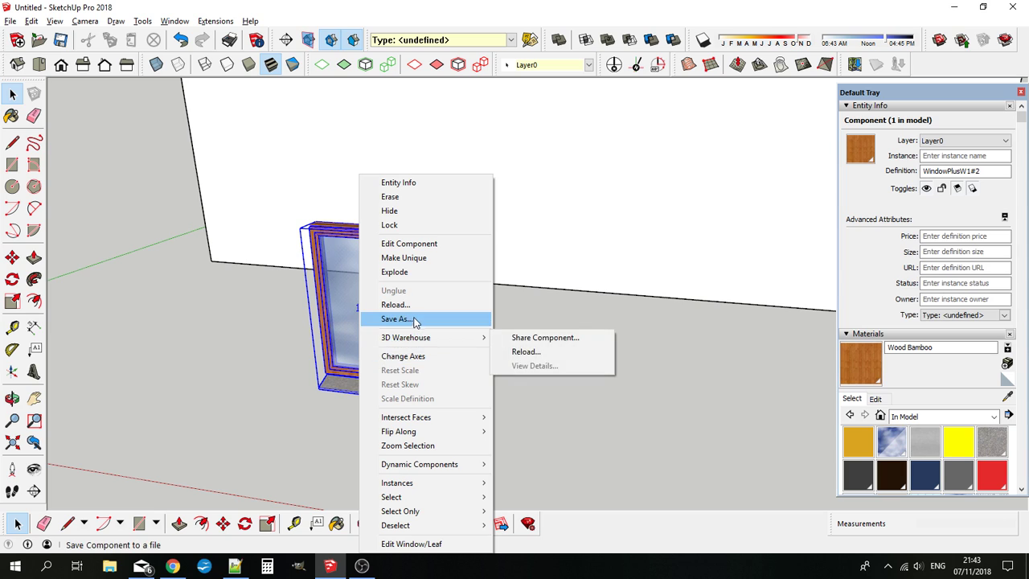
{"action": "left_click", "coordinate": [456, 319]}
{"action": "left_click", "coordinate": [437, 487]}
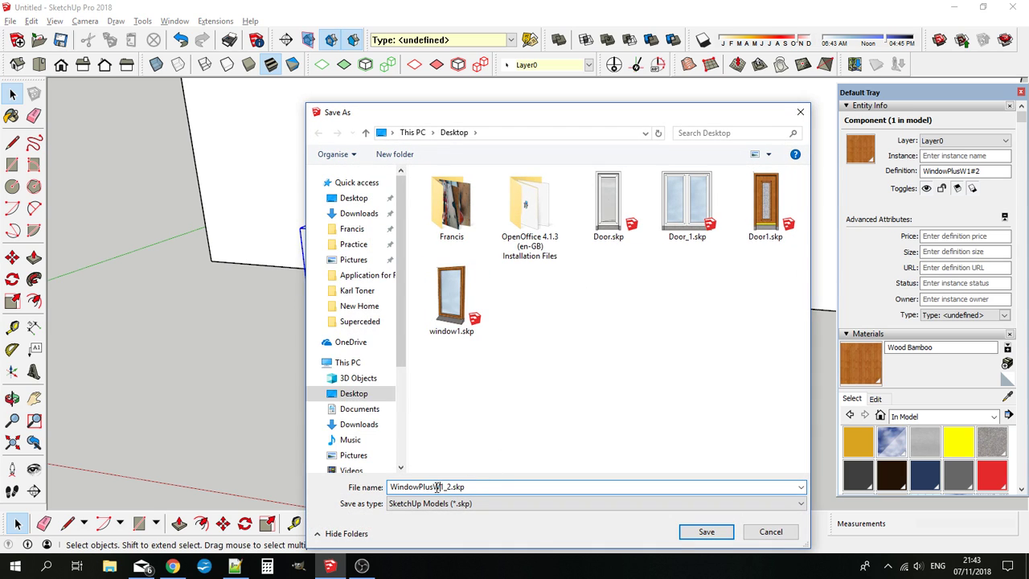
{"action": "left_click_drag", "start_coordinate": [451, 486], "coordinate": [371, 488]}
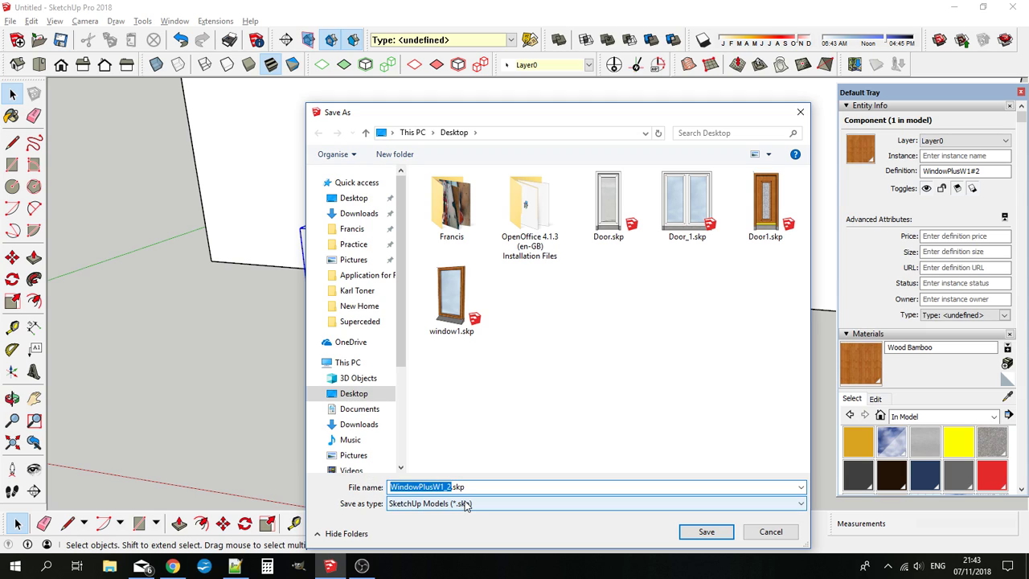
{"action": "type", "text": "temp"}
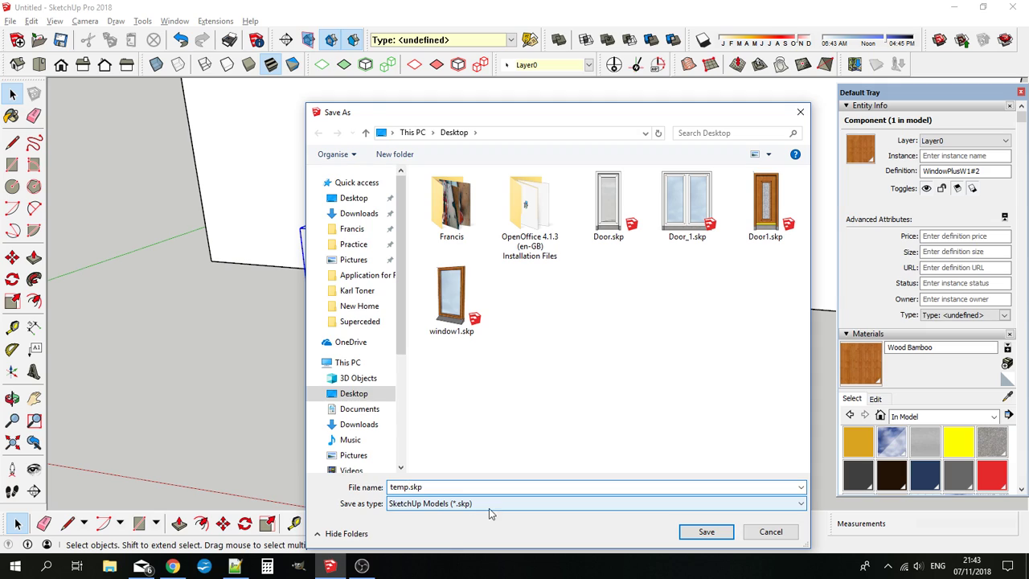
{"action": "type", "text": "win"}
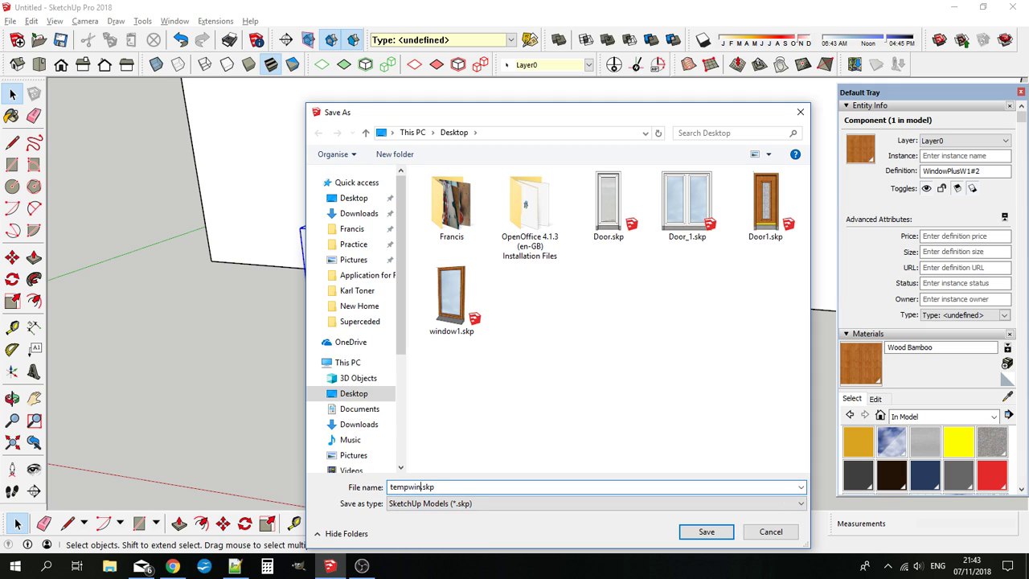
{"action": "type", "text": "dow"}
{"action": "left_click", "coordinate": [688, 531]}
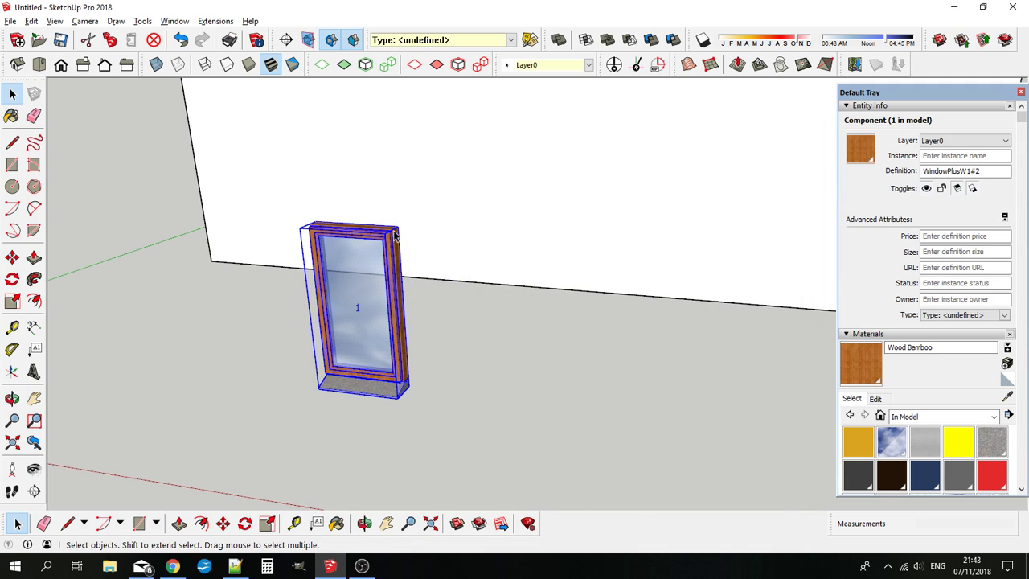
Step: Import tempwindow.skp from the Desktop and place it on the building's front wall
{"action": "left_click", "coordinate": [10, 21]}
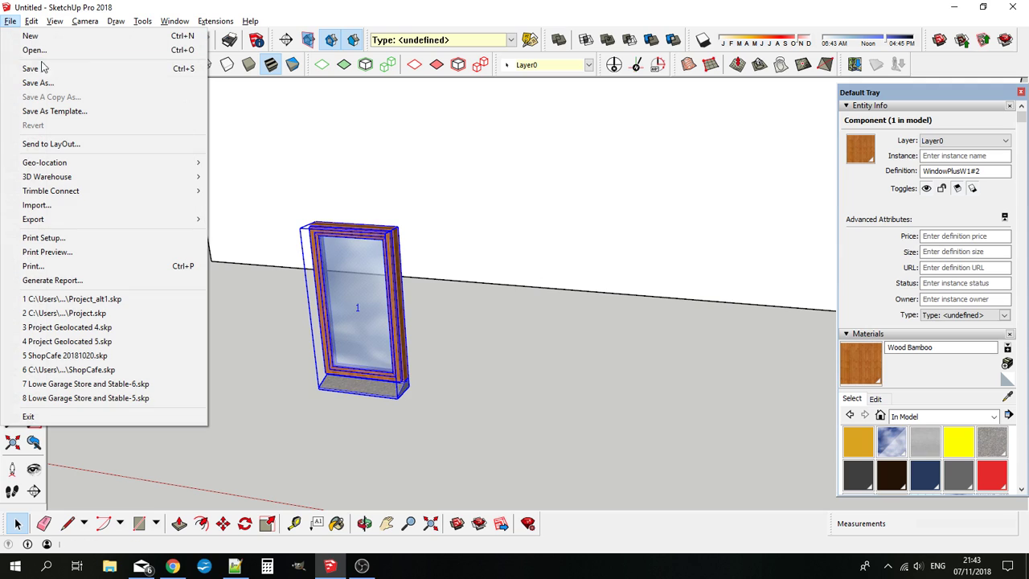
{"action": "left_click", "coordinate": [48, 205]}
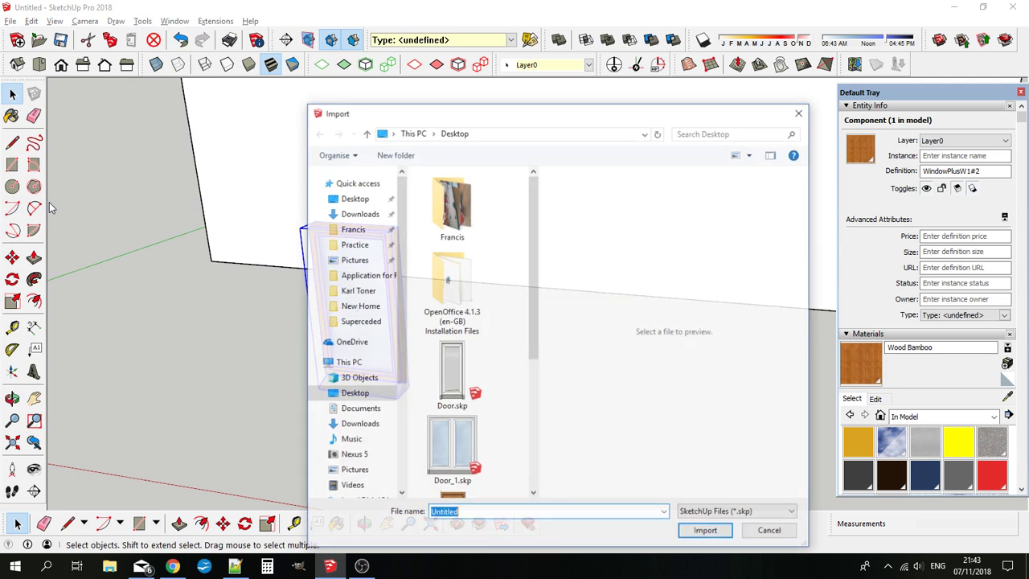
{"action": "scroll", "coordinate": [489, 399], "scroll_direction": "down", "scroll_amount": 3}
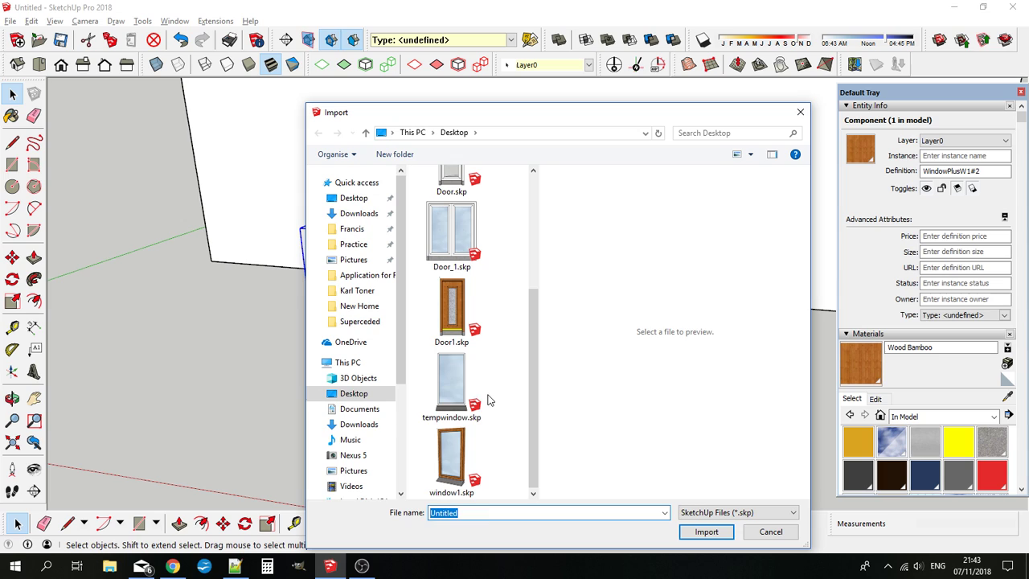
{"action": "left_click", "coordinate": [455, 382]}
{"action": "left_click", "coordinate": [699, 531]}
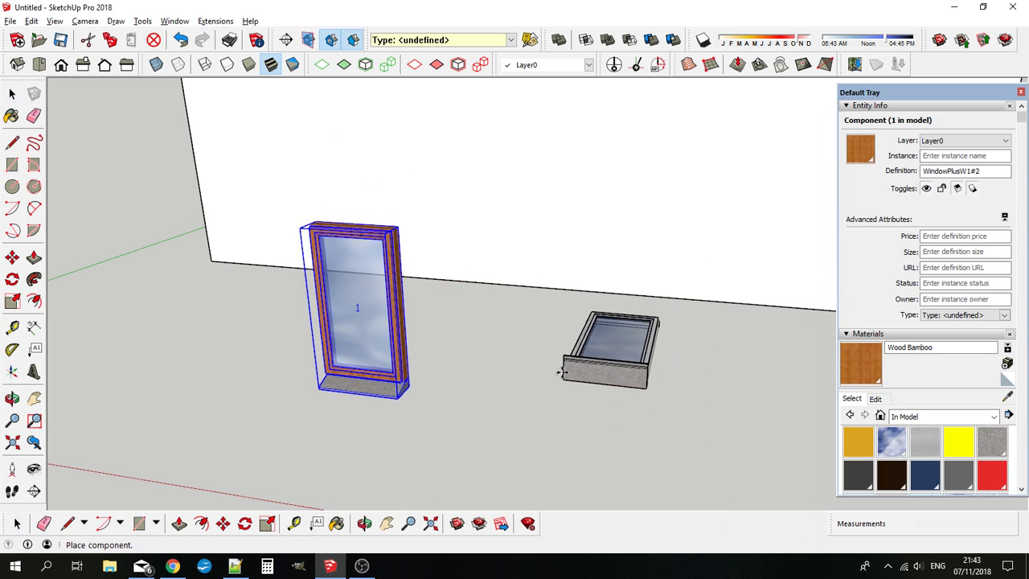
{"action": "left_click", "coordinate": [577, 269]}
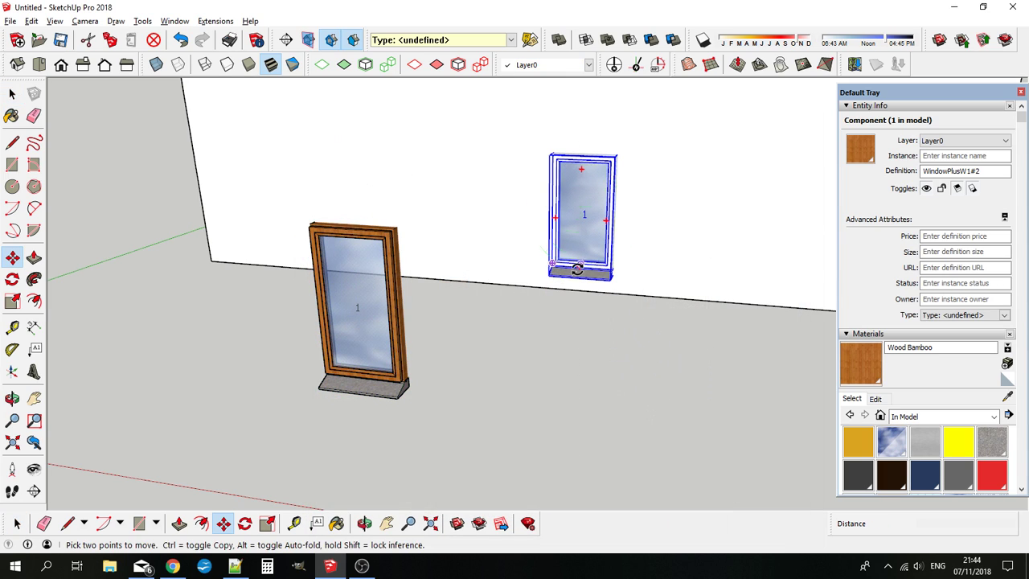
Step: Erase the newly placed window from the building's front wall
{"action": "left_click", "coordinate": [34, 116]}
{"action": "left_click", "coordinate": [611, 155]}
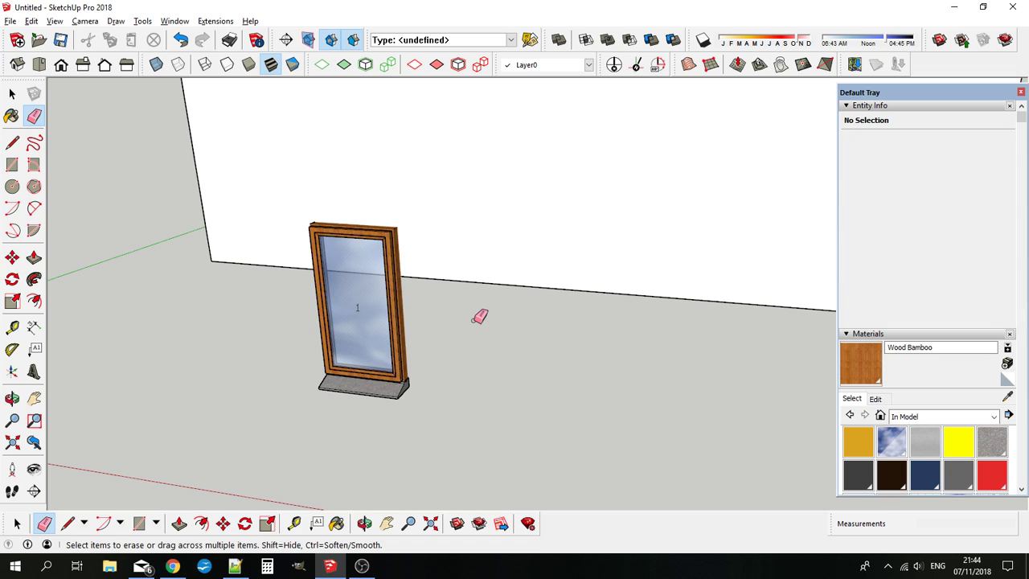
{"action": "left_click", "coordinate": [12, 142]}
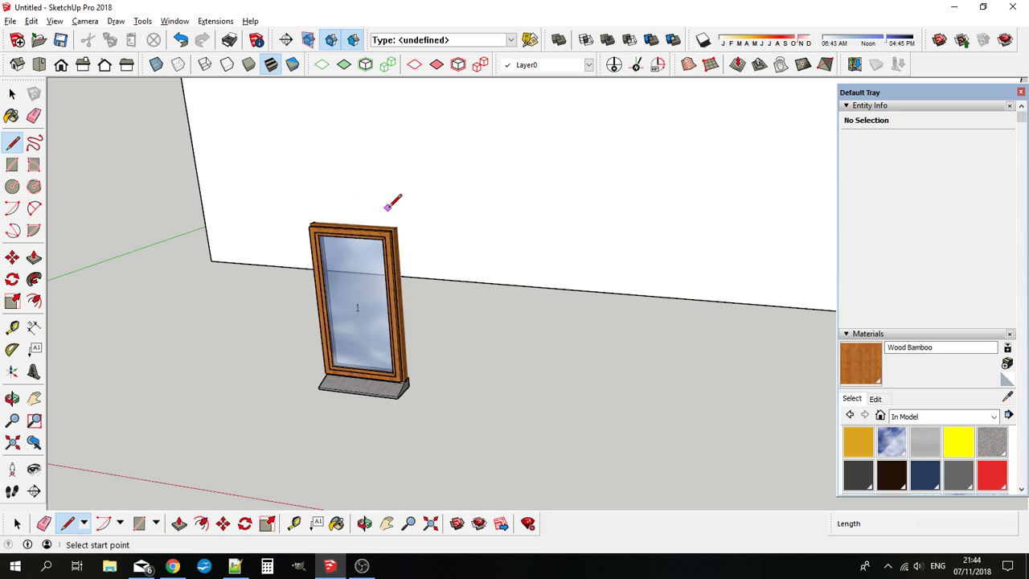
{"action": "left_click", "coordinate": [12, 93]}
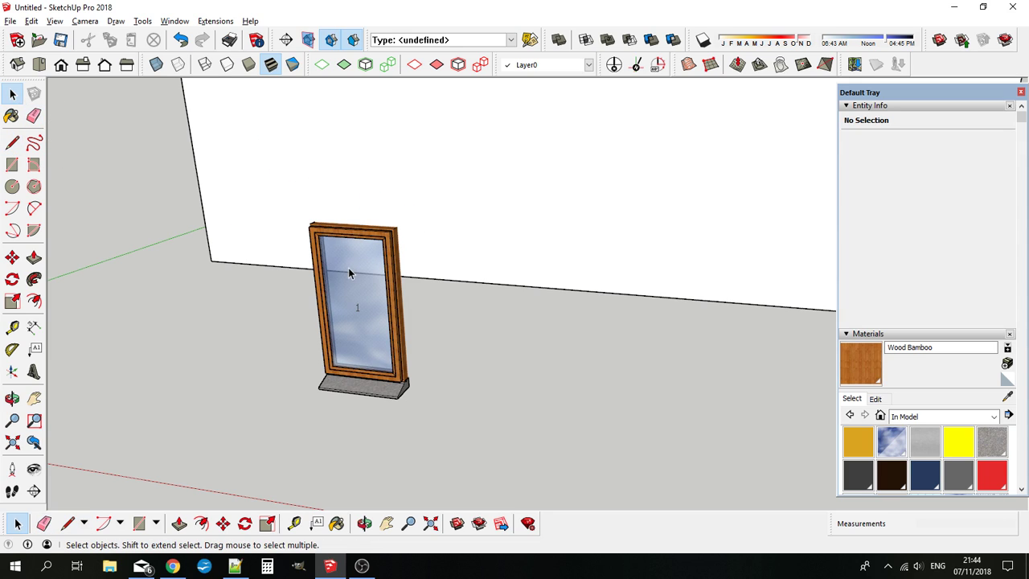
{"action": "right_click", "coordinate": [349, 273]}
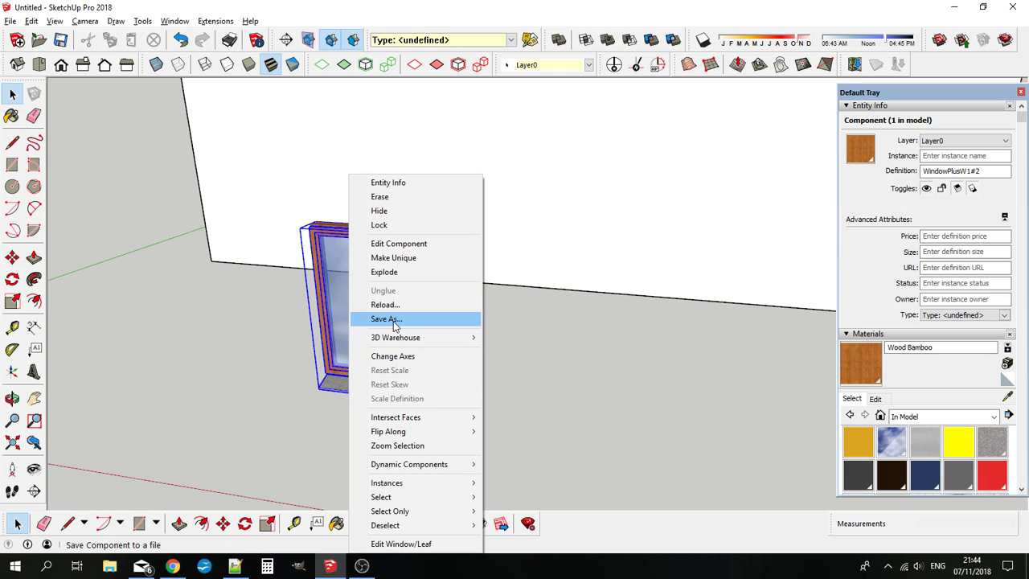
{"action": "left_click", "coordinate": [255, 307]}
Step: Draw a vertical line about 12.25" long rising from the window frame's upper right corner
{"action": "left_click", "coordinate": [12, 142]}
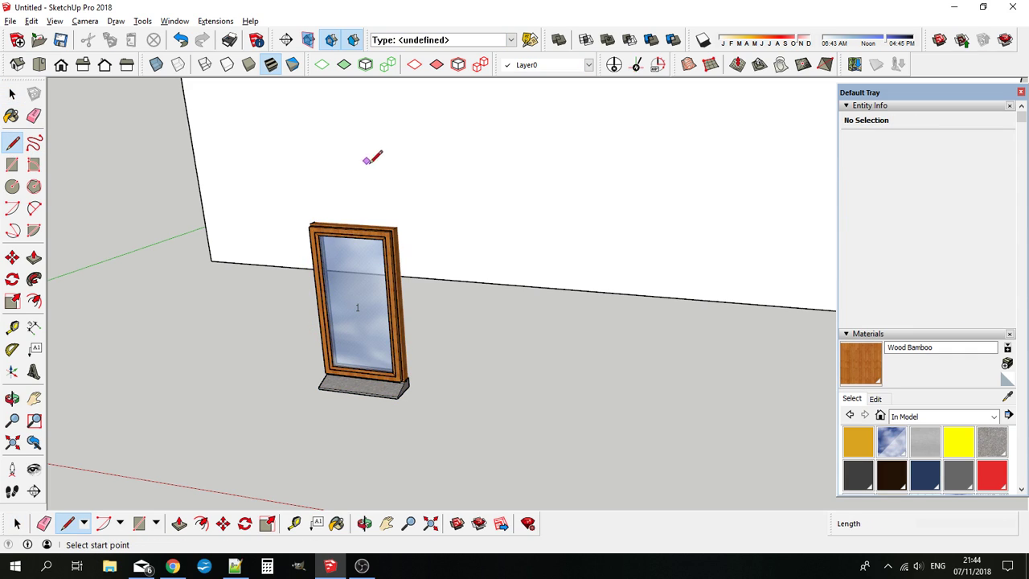
{"action": "left_click", "coordinate": [397, 226]}
{"action": "left_click", "coordinate": [395, 193]}
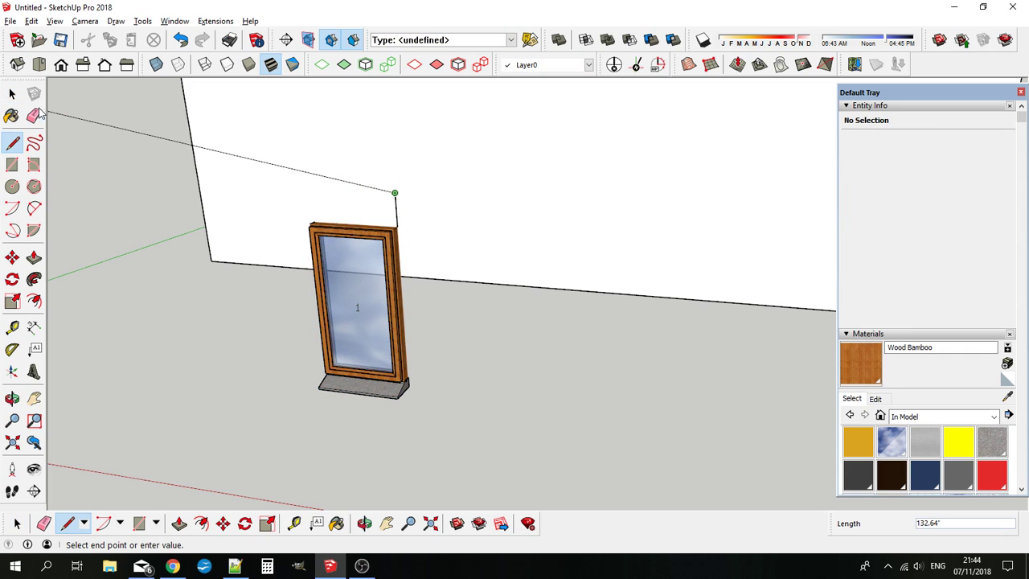
{"action": "key", "text": "space"}
Step: Combine the vertical line and the window into a new component with the definition name temp
{"action": "left_click", "coordinate": [397, 213]}
{"action": "left_click", "coordinate": [389, 238], "text": "shift"}
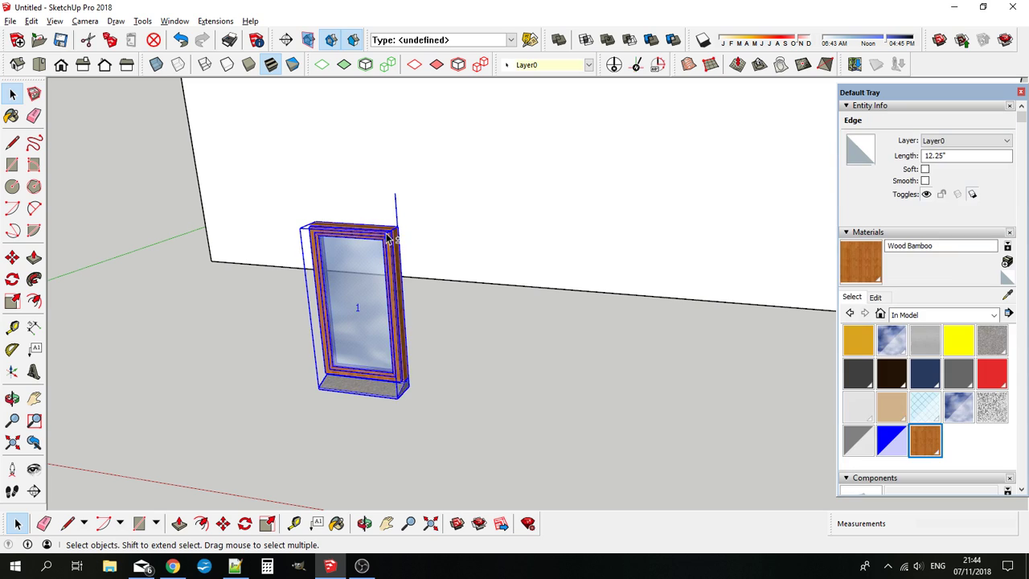
{"action": "right_click", "coordinate": [388, 237]}
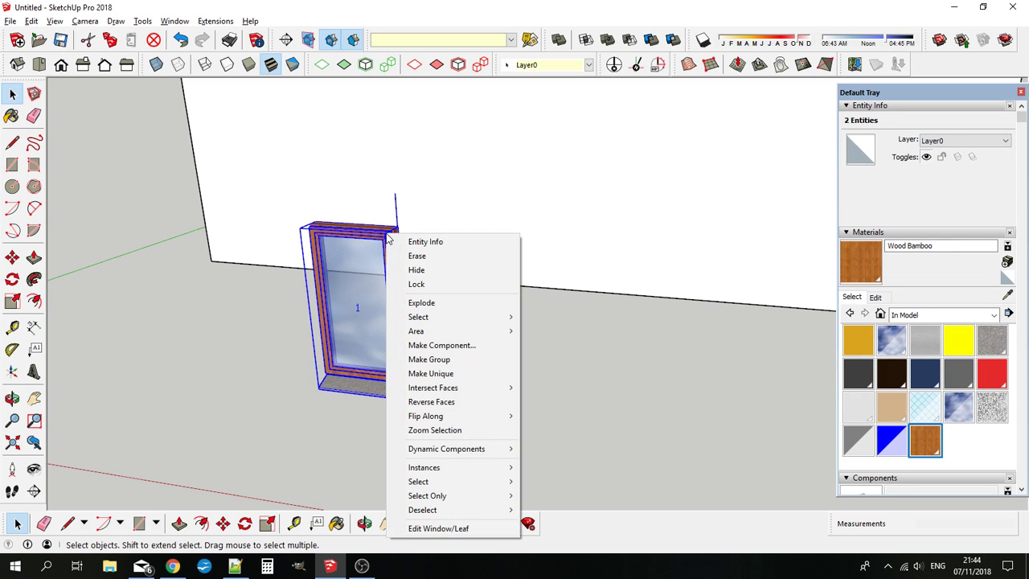
{"action": "left_click", "coordinate": [450, 344]}
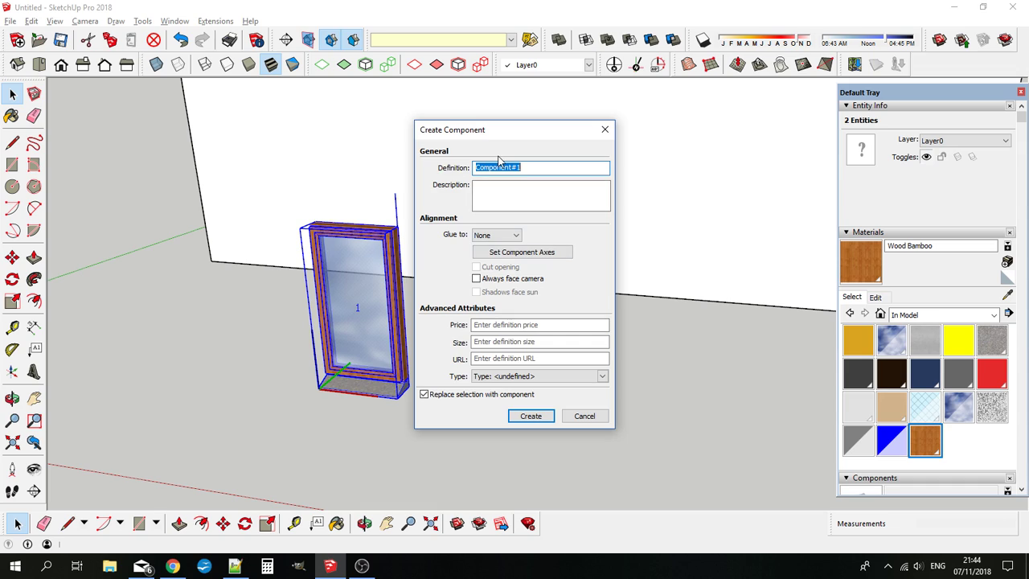
{"action": "type", "text": "temp"}
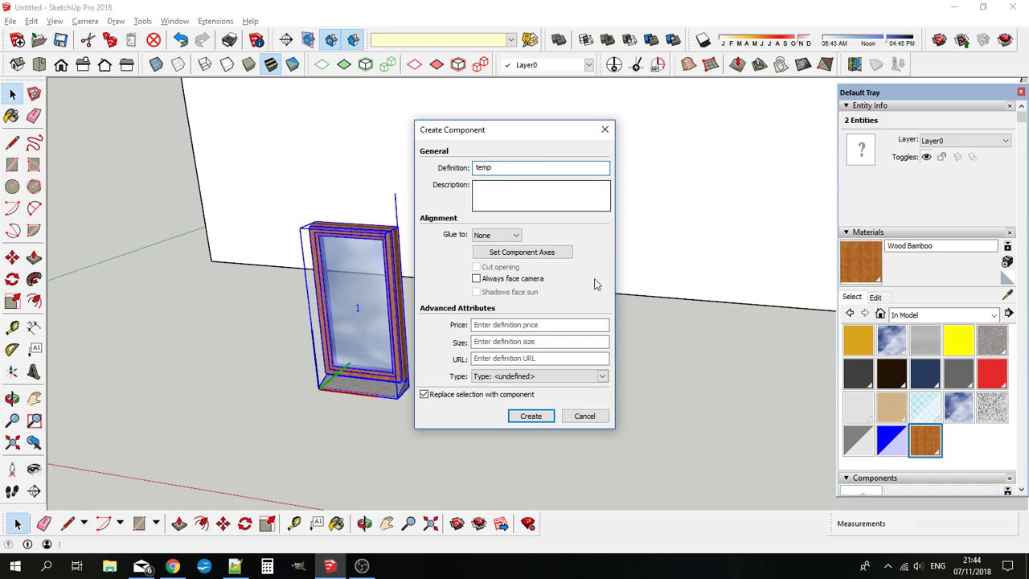
{"action": "left_click", "coordinate": [530, 416]}
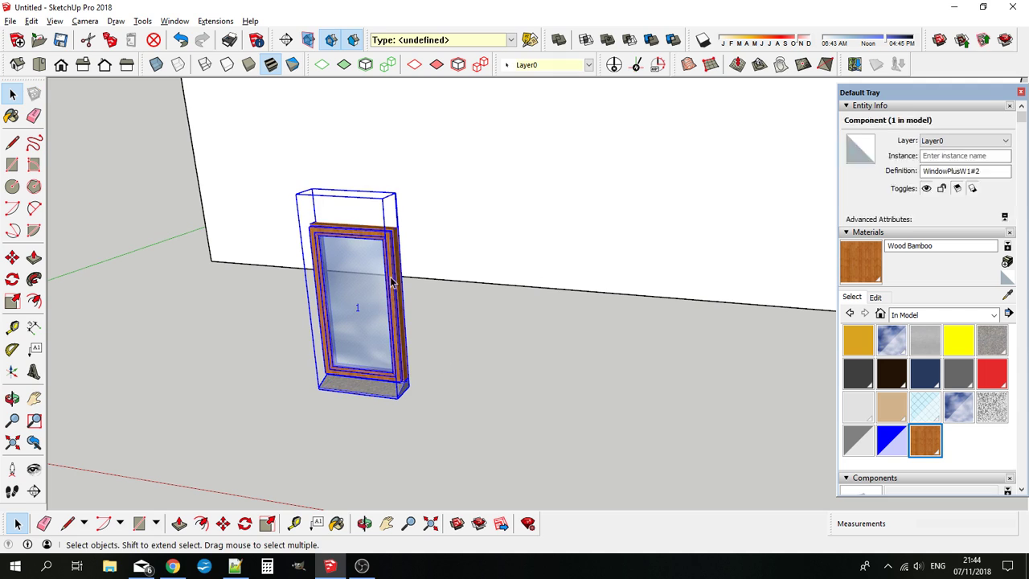
Step: Save the combined window and line component to the Desktop as temp.skp
{"action": "right_click", "coordinate": [389, 275]}
{"action": "left_click", "coordinate": [424, 338]}
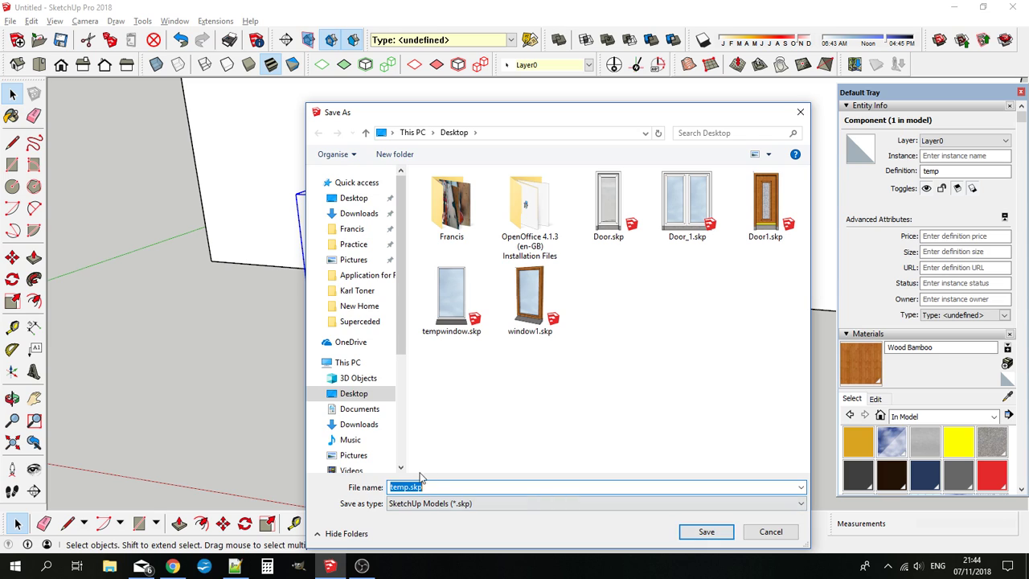
{"action": "left_click", "coordinate": [696, 531]}
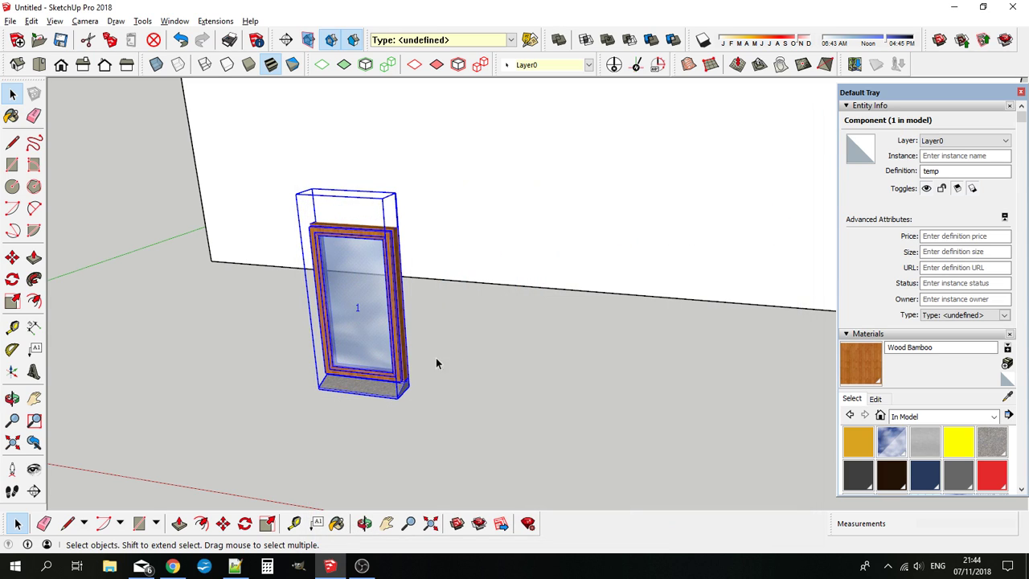
Step: Import temp.skp from the Desktop, place it beside the original window, and erase the placed copy
{"action": "left_click", "coordinate": [11, 21]}
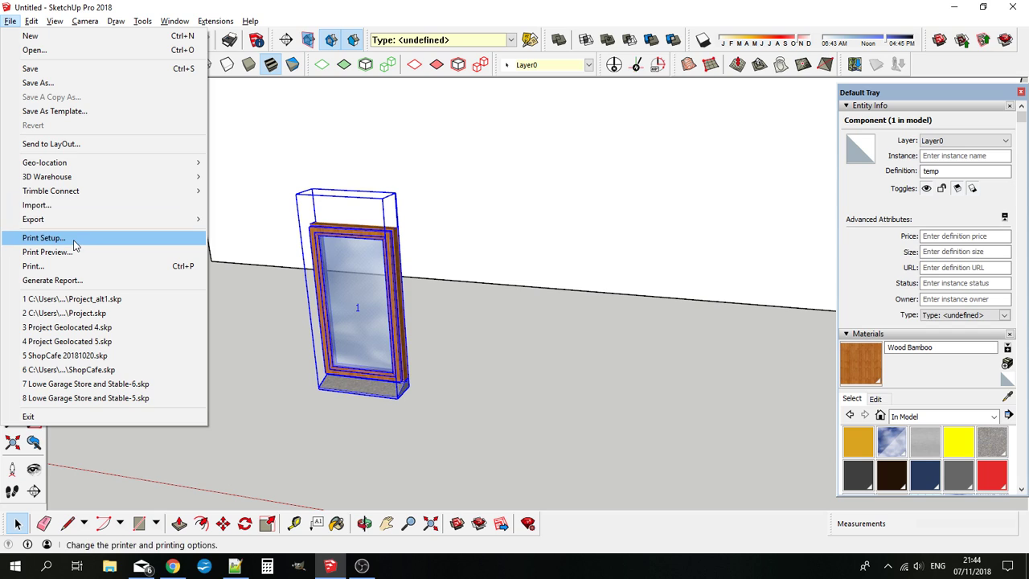
{"action": "left_click", "coordinate": [53, 205]}
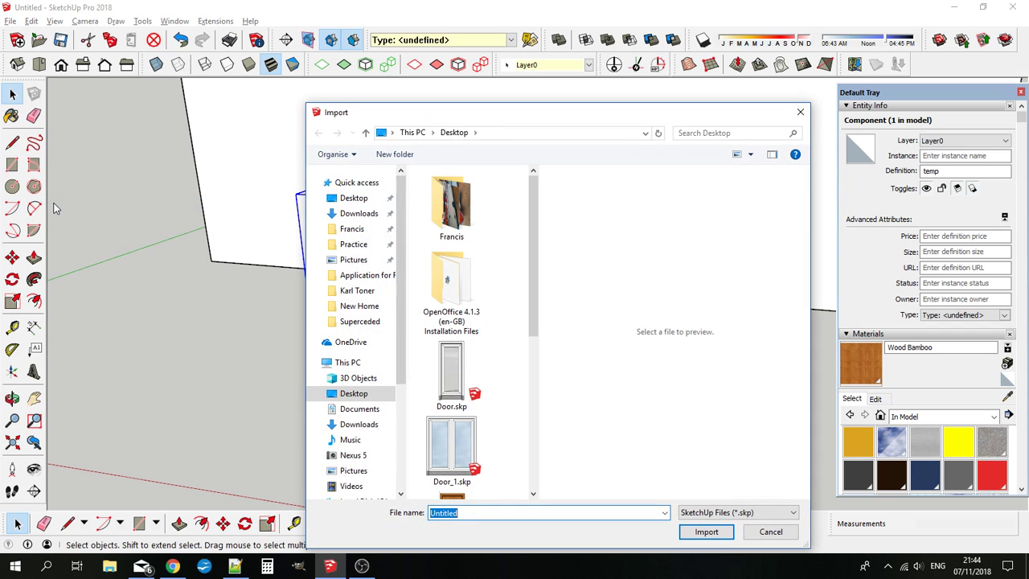
{"action": "scroll", "coordinate": [506, 374], "scroll_direction": "down", "scroll_amount": 3}
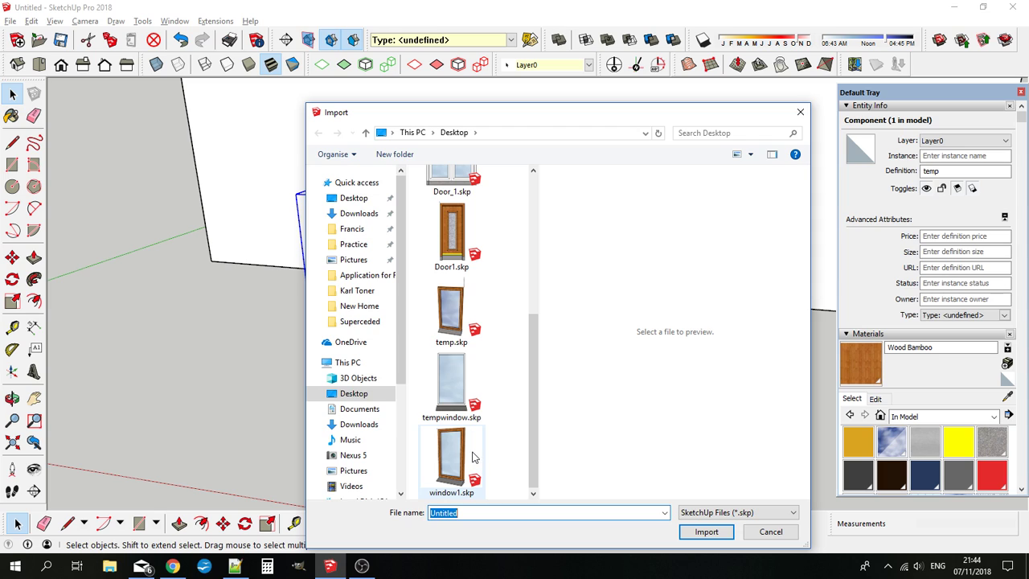
{"action": "left_click", "coordinate": [481, 336]}
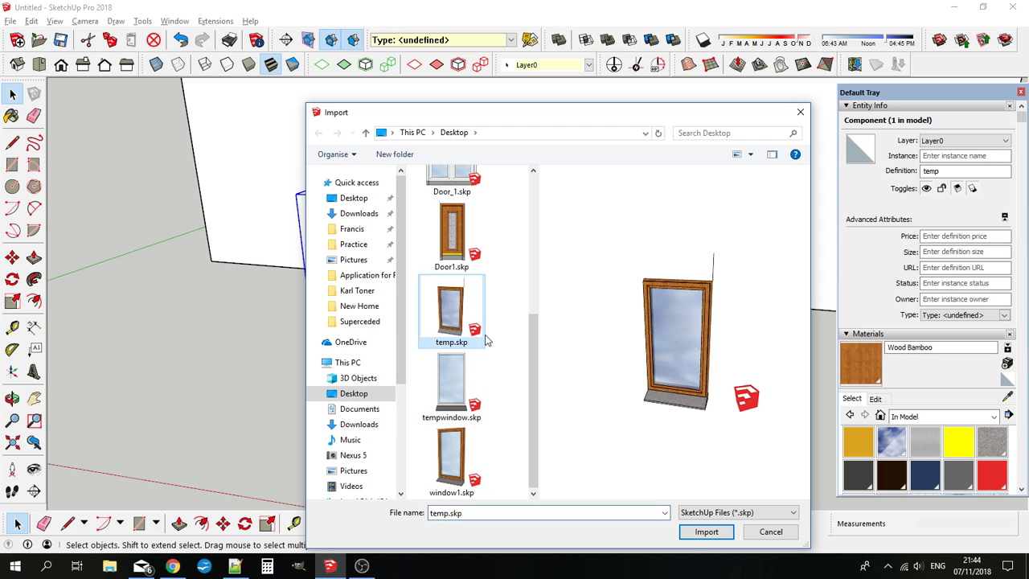
{"action": "left_click", "coordinate": [693, 533]}
{"action": "left_click", "coordinate": [495, 397]}
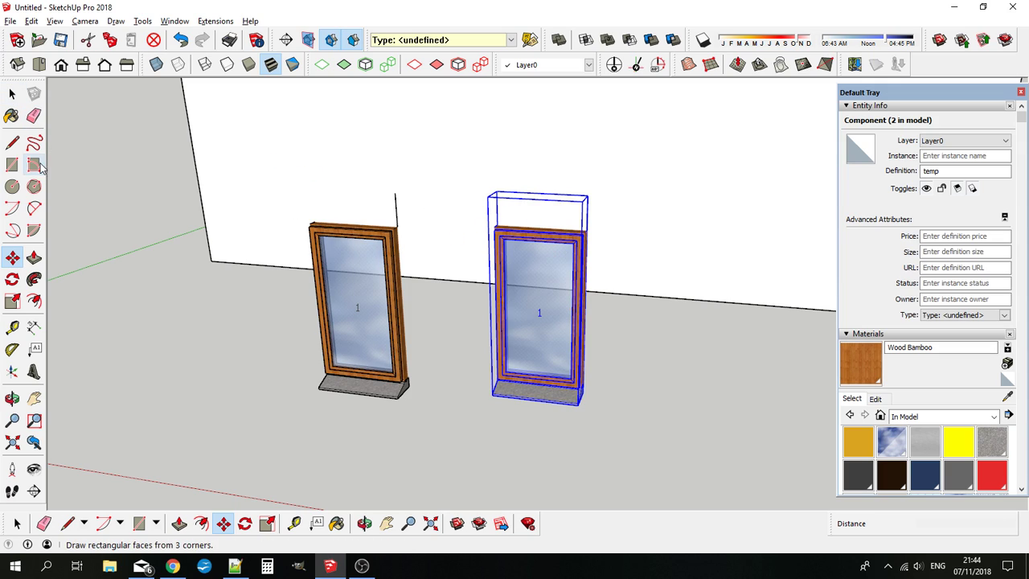
{"action": "left_click", "coordinate": [35, 118]}
{"action": "left_click", "coordinate": [537, 231]}
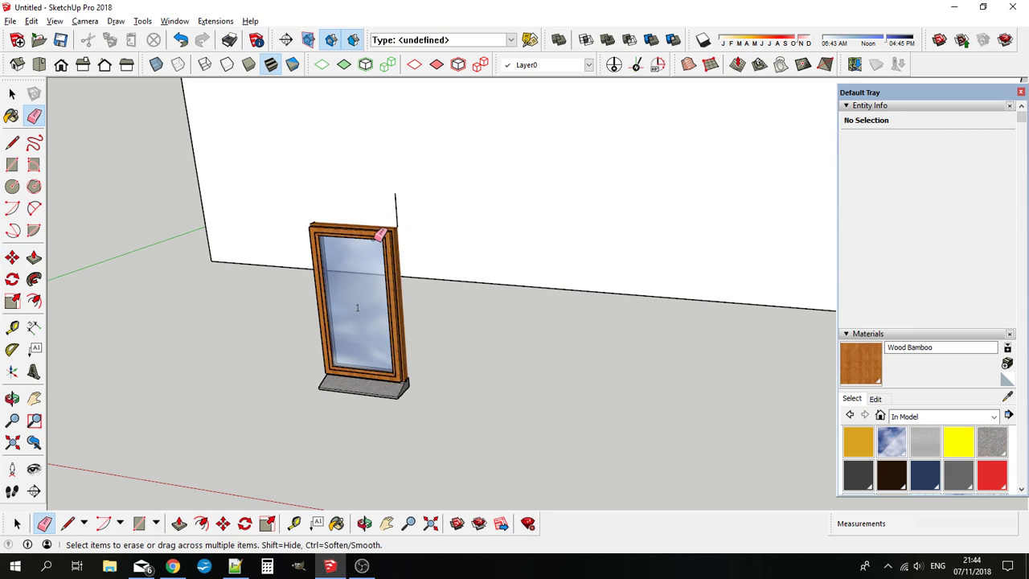
Step: Explode the temp component and delete the vertical line above the window
{"action": "left_click", "coordinate": [12, 94]}
{"action": "left_click", "coordinate": [351, 243]}
{"action": "right_click", "coordinate": [348, 194]}
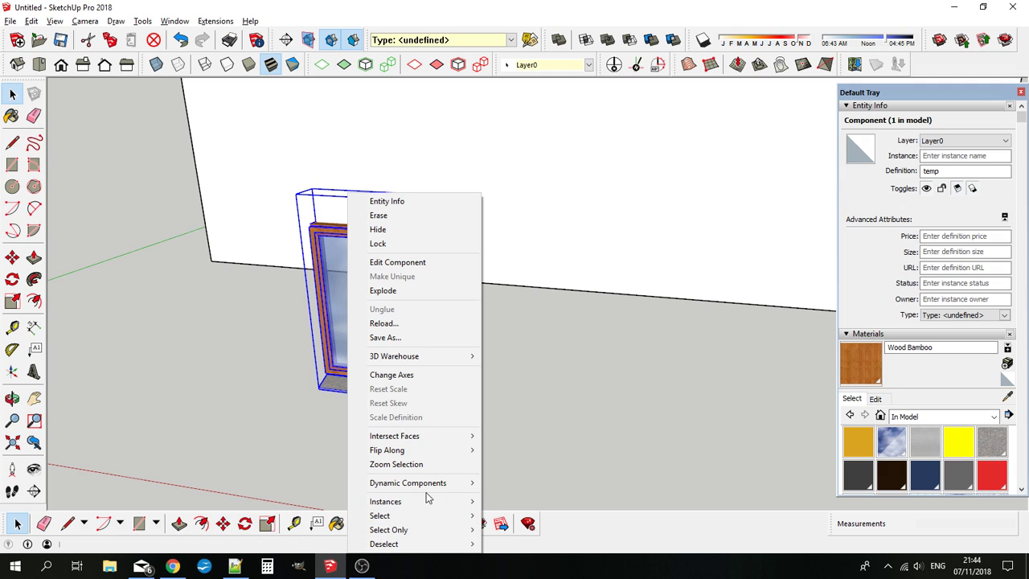
{"action": "left_click", "coordinate": [382, 290]}
{"action": "left_click", "coordinate": [394, 223]}
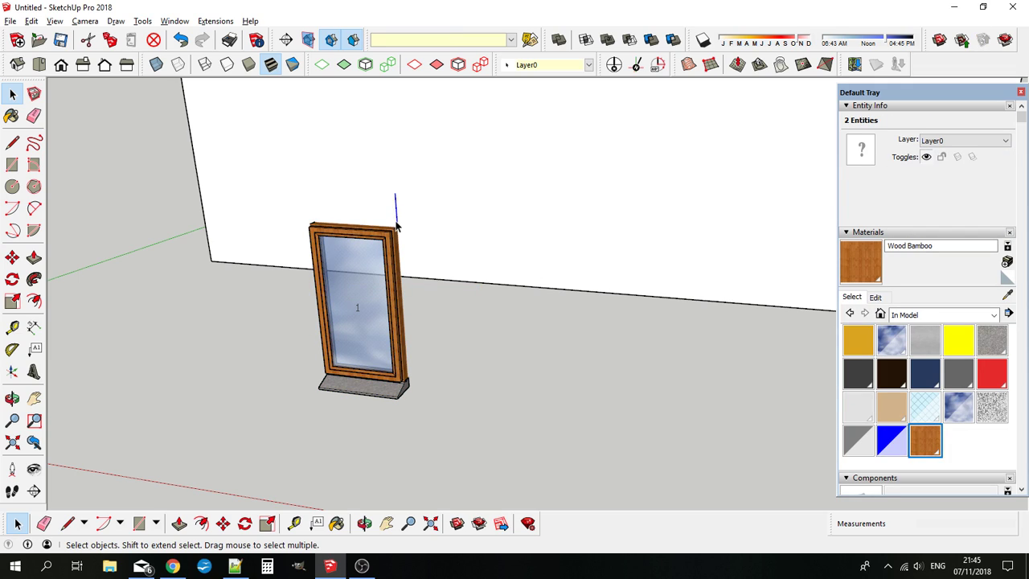
{"action": "key", "text": "Delete"}
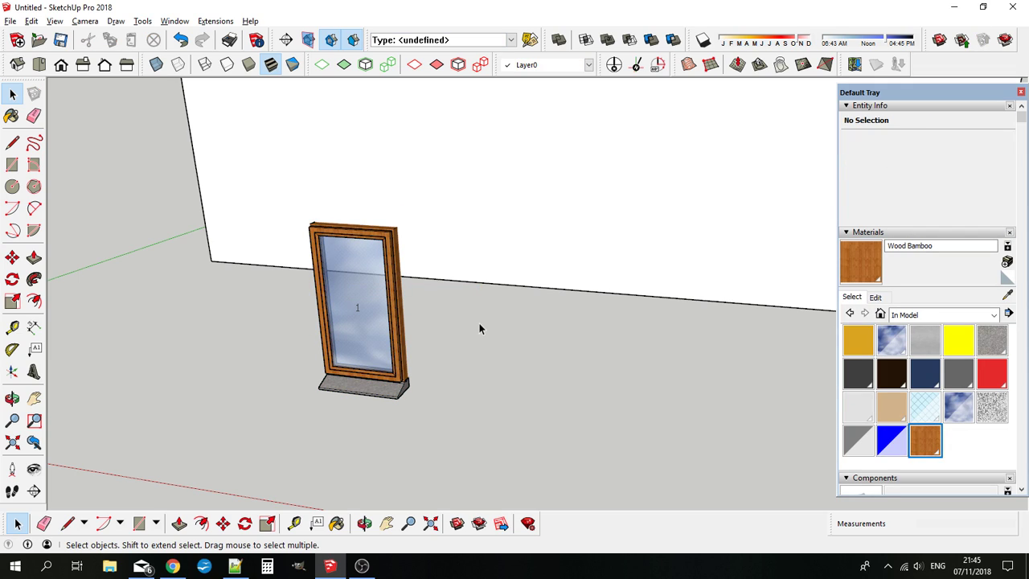
Step: Purge the unused component definitions from the model
{"action": "scroll", "coordinate": [554, 333], "scroll_direction": "down", "scroll_amount": 3}
{"action": "scroll", "coordinate": [920, 392], "scroll_direction": "down", "scroll_amount": 4}
{"action": "scroll", "coordinate": [912, 392], "scroll_direction": "down", "scroll_amount": 2}
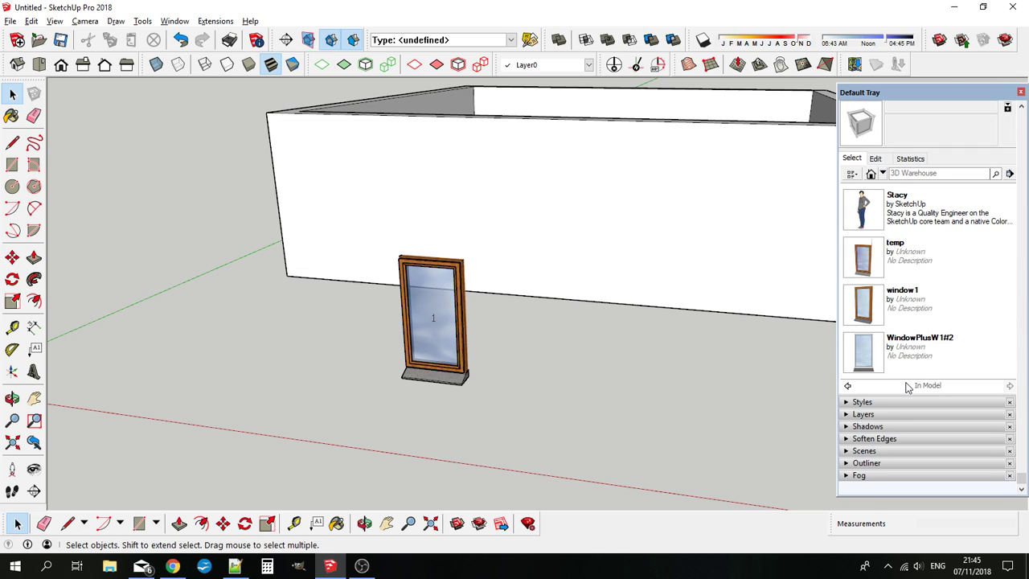
{"action": "scroll", "coordinate": [912, 392], "scroll_direction": "up", "scroll_amount": 2}
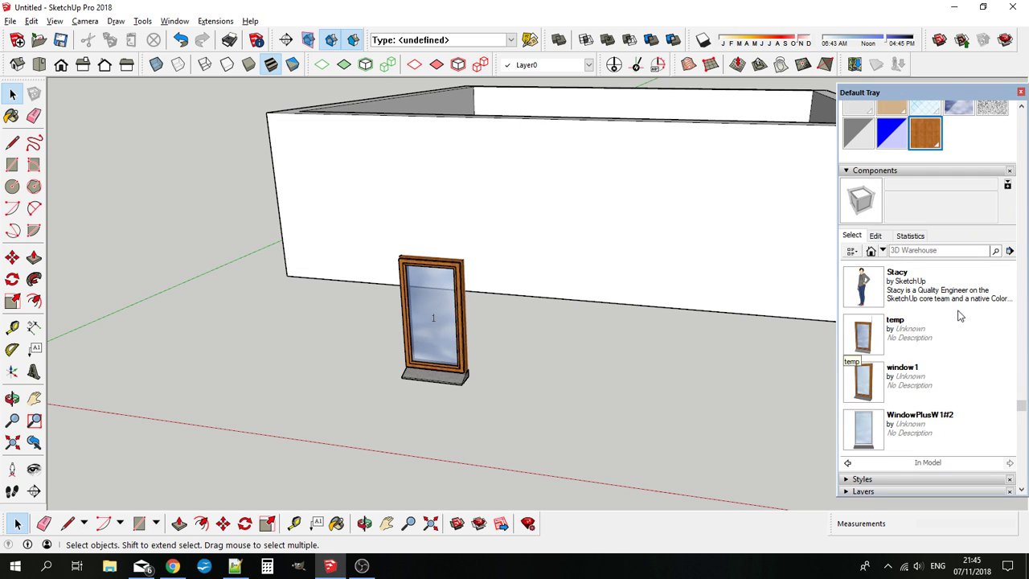
{"action": "left_click", "coordinate": [1010, 251]}
{"action": "left_click", "coordinate": [969, 319]}
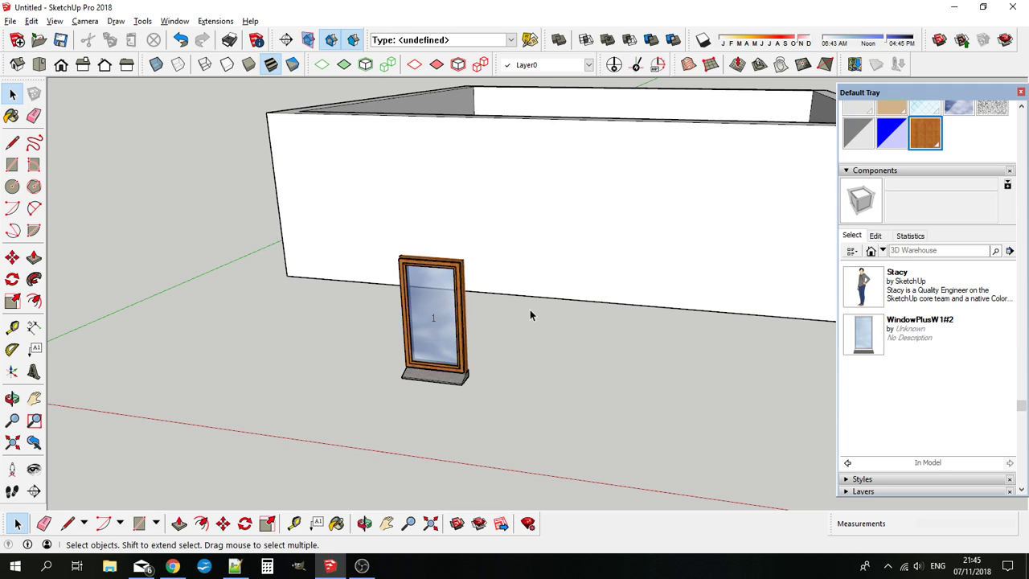
Step: Edit the window in size mode, setting its overall opening width to 48", and decline further editing
{"action": "left_click", "coordinate": [430, 283]}
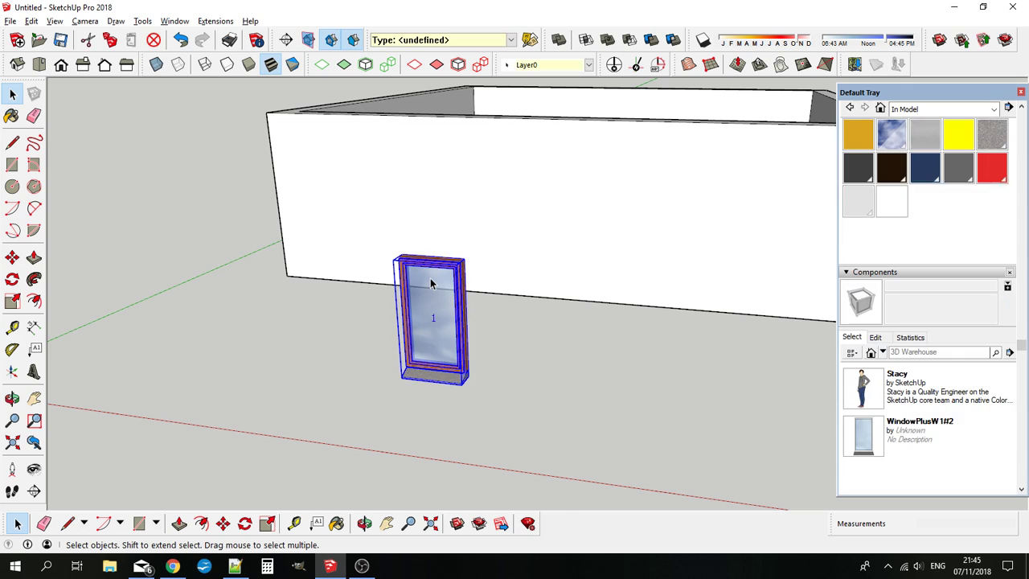
{"action": "right_click", "coordinate": [431, 283]}
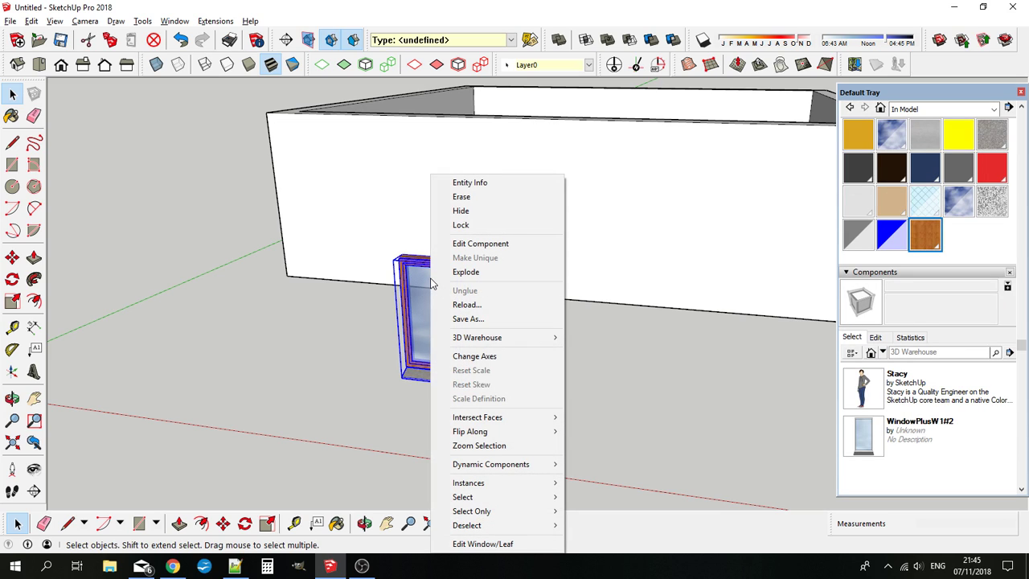
{"action": "left_click", "coordinate": [461, 544]}
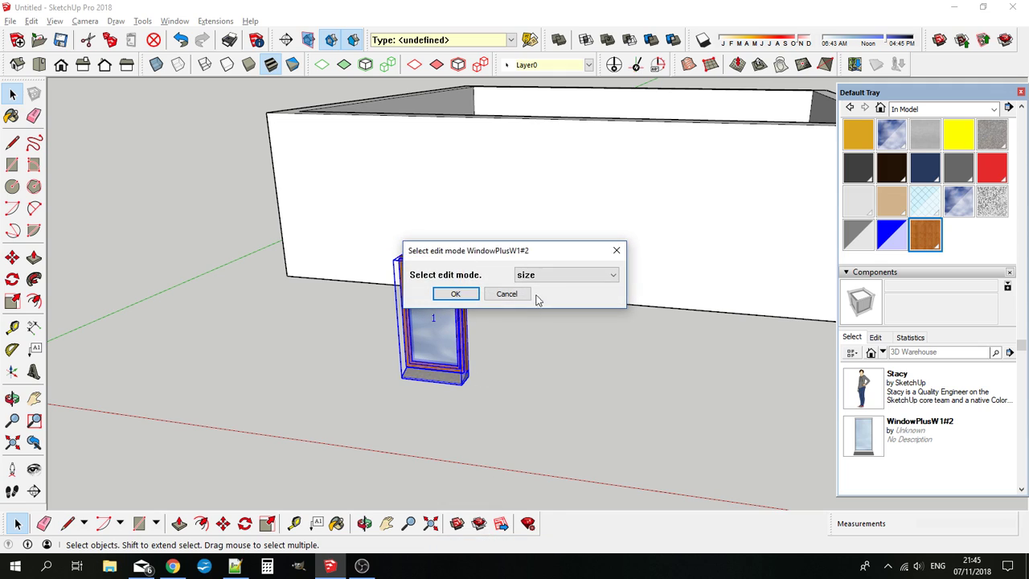
{"action": "left_click", "coordinate": [456, 293]}
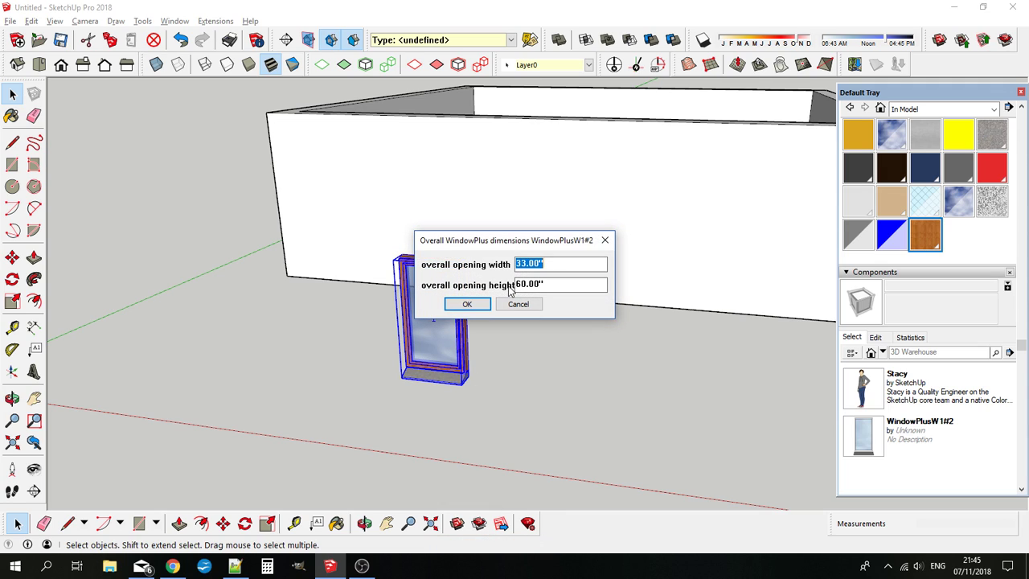
{"action": "type", "text": "48"}
{"action": "key", "text": "Return"}
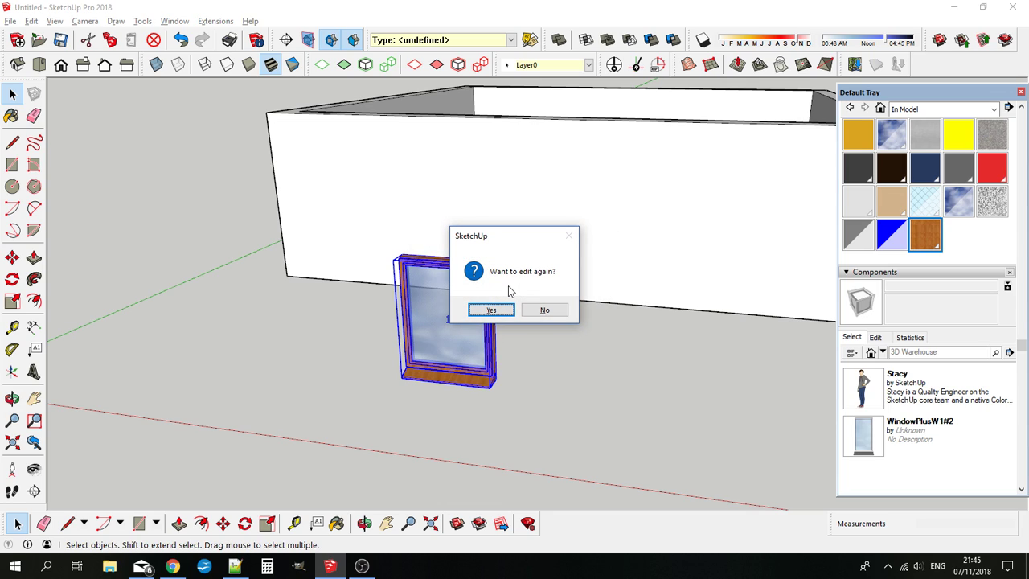
{"action": "left_click", "coordinate": [541, 311]}
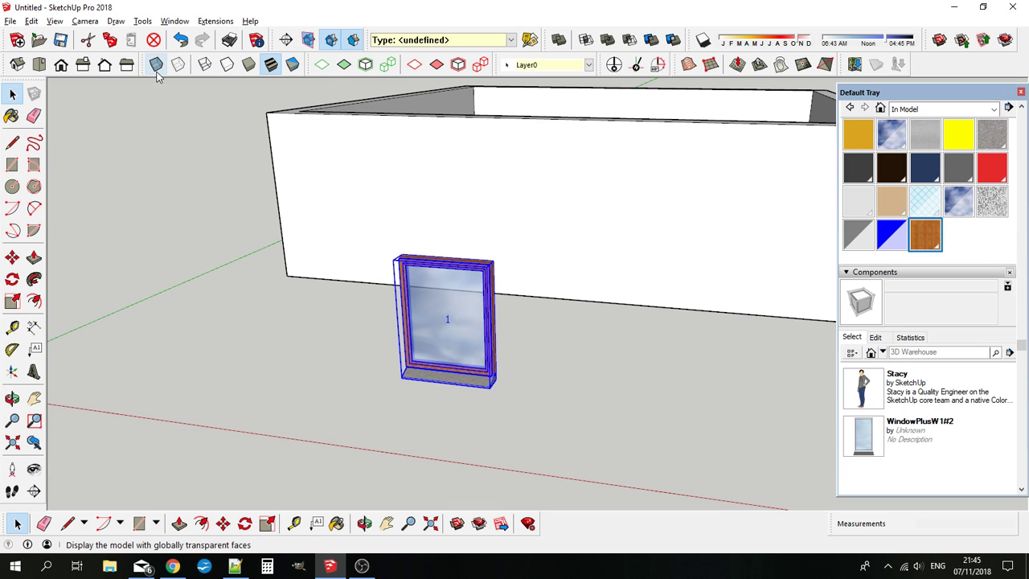
Step: Import Door1.skp from the Desktop and place it at the base of the building's front wall
{"action": "left_click", "coordinate": [11, 22]}
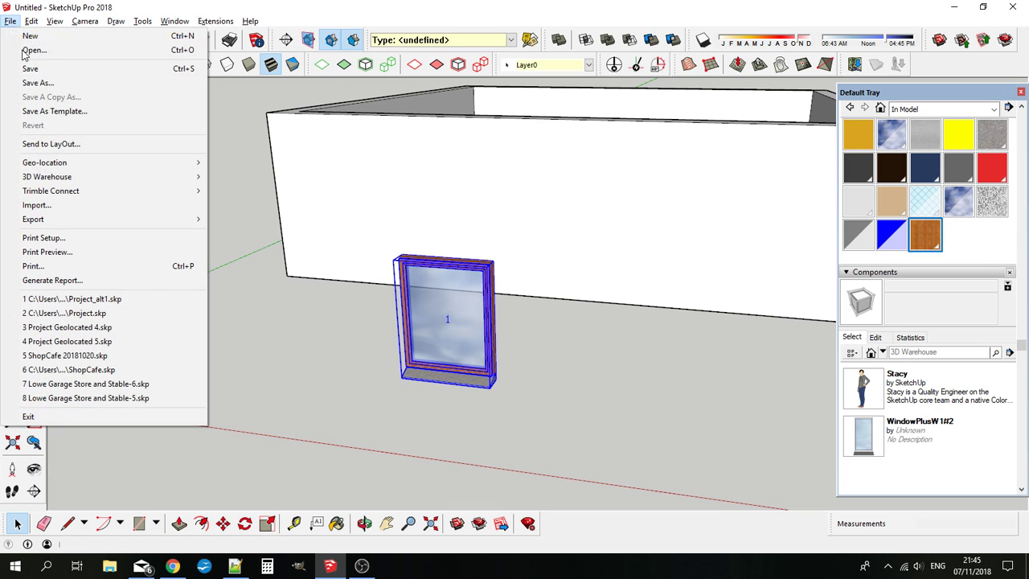
{"action": "left_click", "coordinate": [46, 206]}
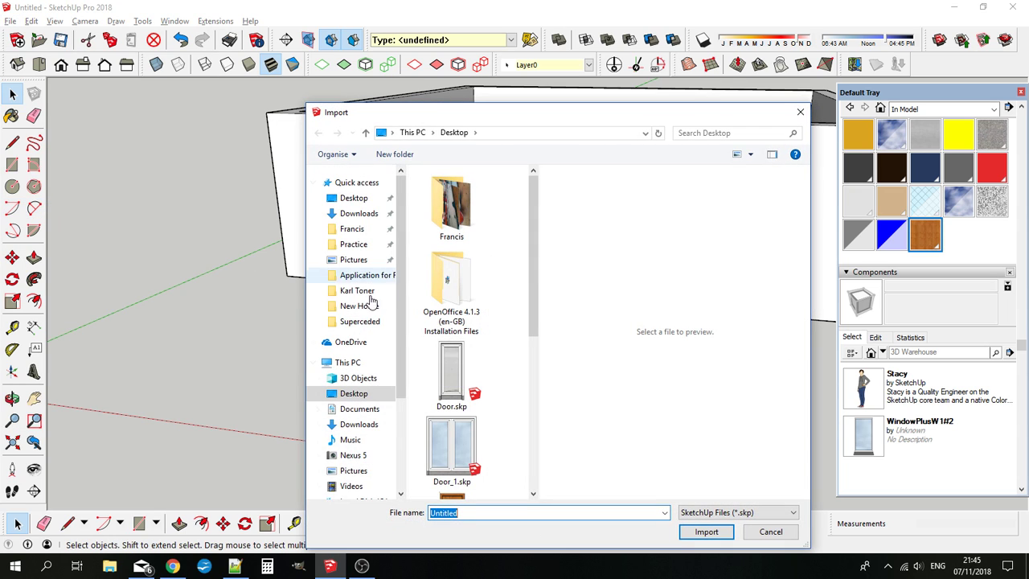
{"action": "scroll", "coordinate": [452, 352], "scroll_direction": "down", "scroll_amount": 5}
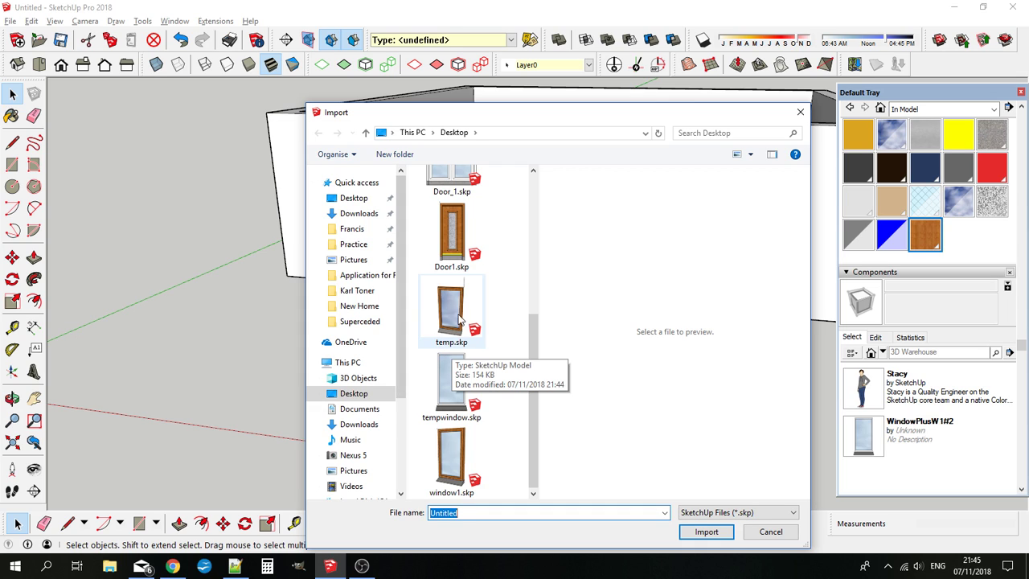
{"action": "left_click", "coordinate": [452, 233]}
{"action": "left_click", "coordinate": [701, 531]}
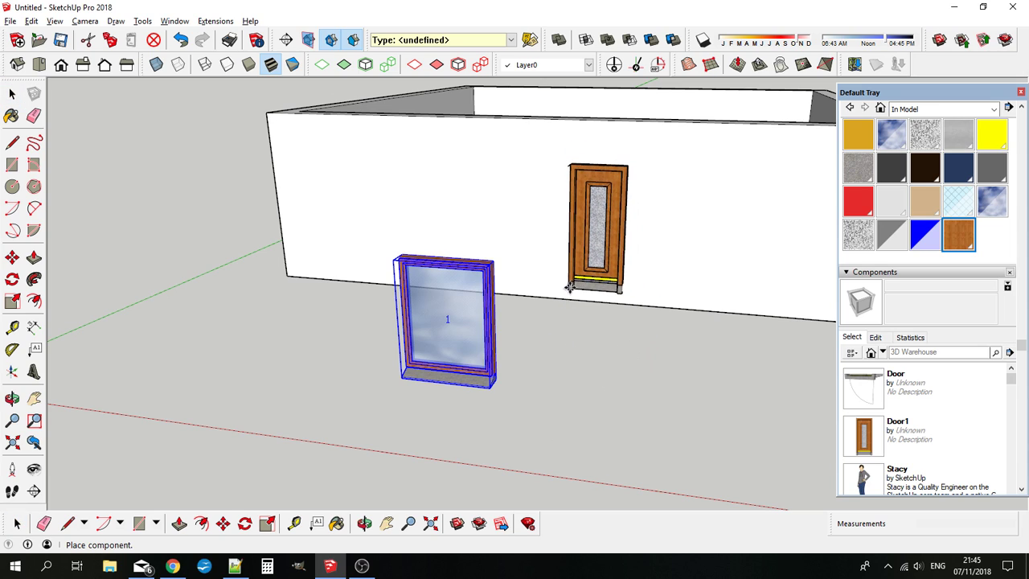
{"action": "left_click", "coordinate": [569, 291]}
{"action": "left_click", "coordinate": [12, 94]}
{"action": "middle_click_drag", "start_coordinate": [518, 250], "coordinate": [616, 184]}
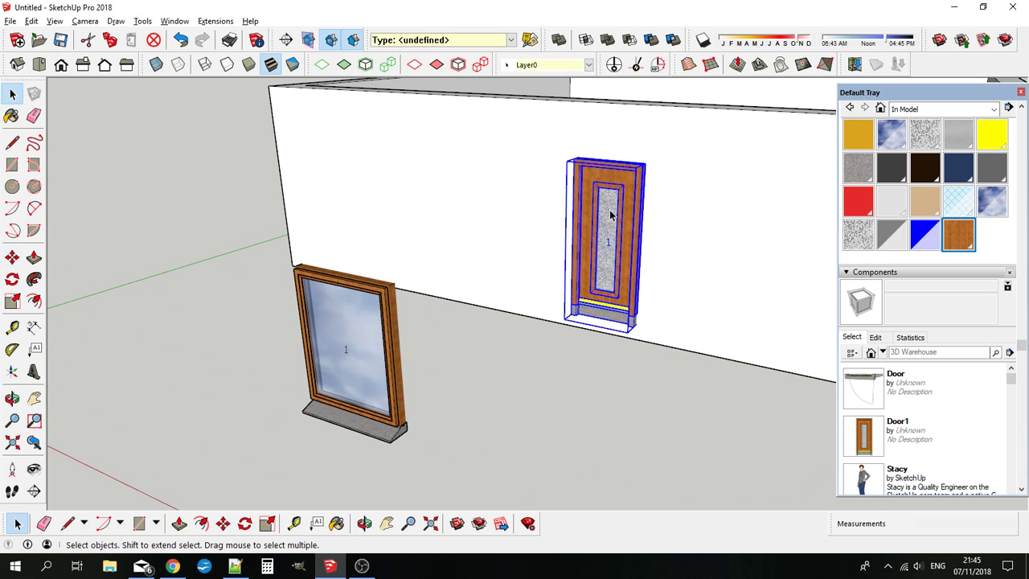
Step: Explode the imported door component and delete the stray line at the door frame's upper corner
{"action": "right_click", "coordinate": [617, 184]}
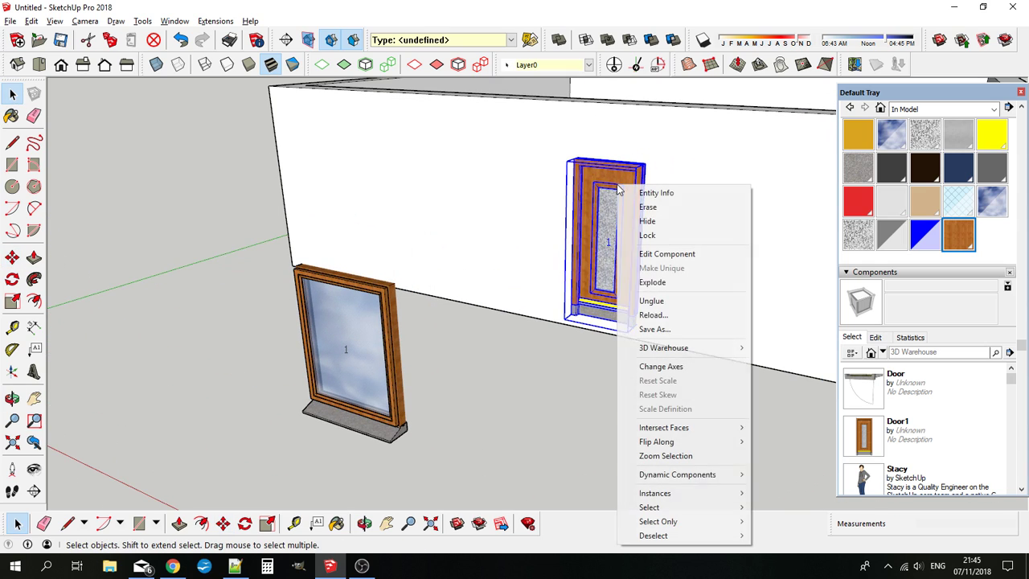
{"action": "left_click", "coordinate": [657, 282]}
{"action": "scroll", "coordinate": [555, 161], "scroll_direction": "up", "scroll_amount": 5}
{"action": "left_click", "coordinate": [543, 158]}
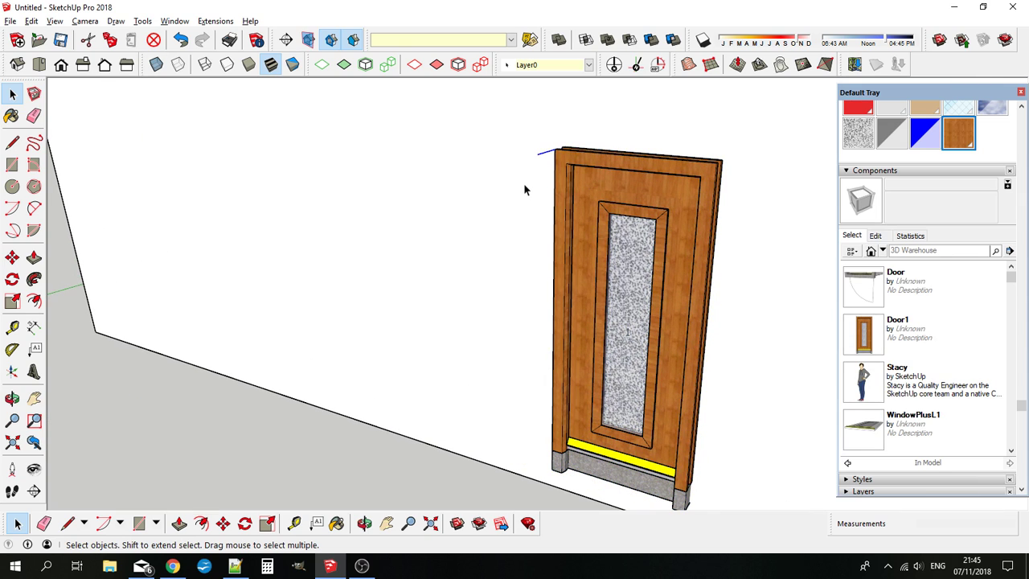
{"action": "scroll", "coordinate": [521, 191], "scroll_direction": "down", "scroll_amount": 4}
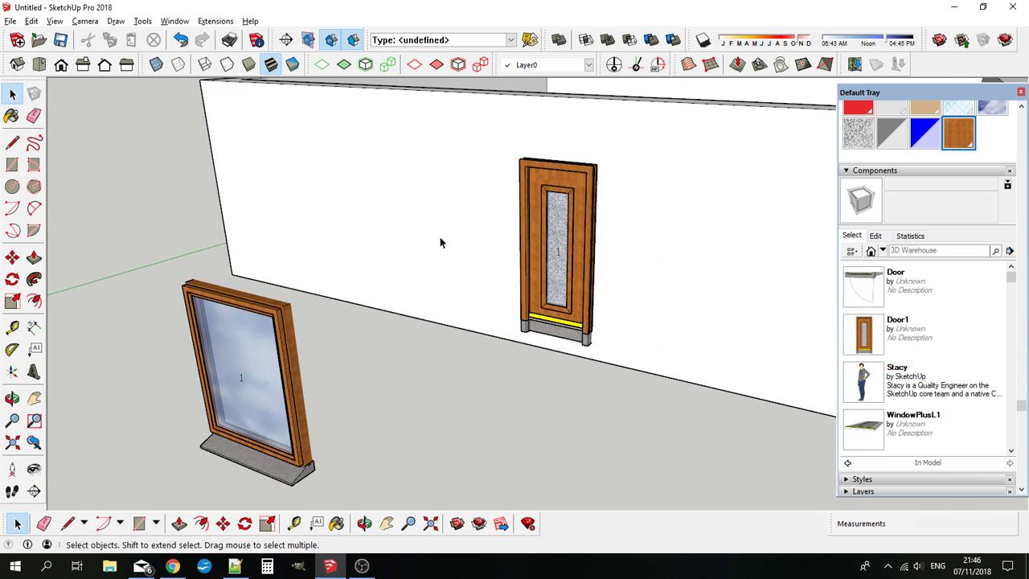
Step: Edit the door's basic information, setting its overall opening width to 48", and decline editing the door leaf
{"action": "middle_click_drag", "start_coordinate": [440, 237], "coordinate": [512, 250]}
{"action": "scroll", "coordinate": [545, 278], "scroll_direction": "up", "scroll_amount": 5}
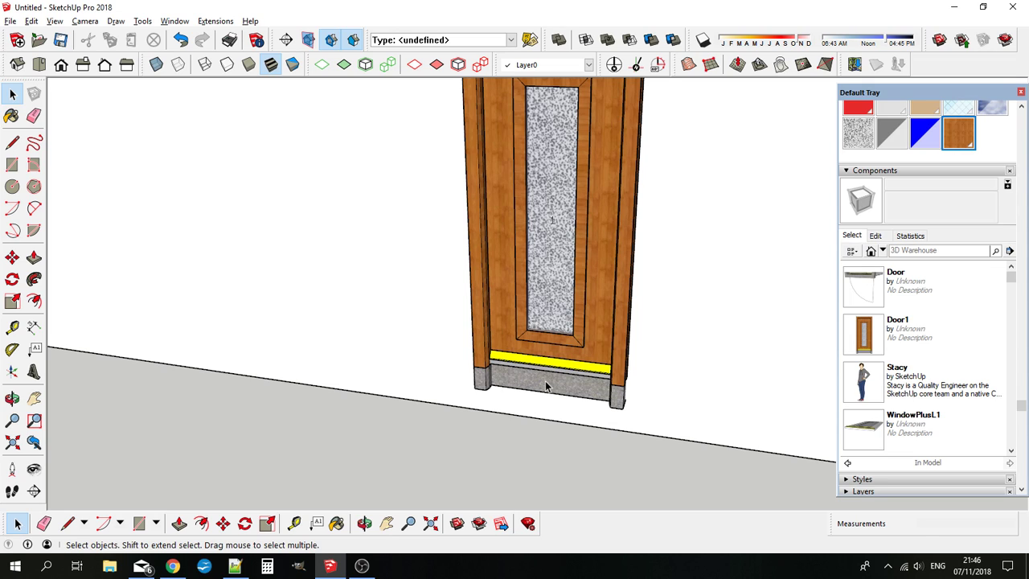
{"action": "scroll", "coordinate": [545, 387], "scroll_direction": "up", "scroll_amount": 2}
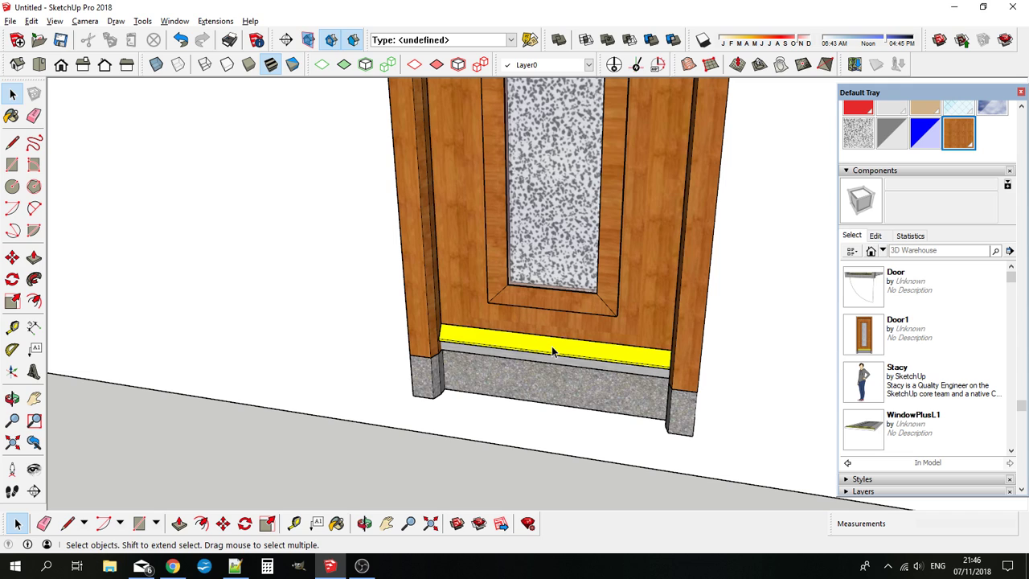
{"action": "scroll", "coordinate": [552, 351], "scroll_direction": "down", "scroll_amount": 6}
{"action": "left_click", "coordinate": [554, 285]}
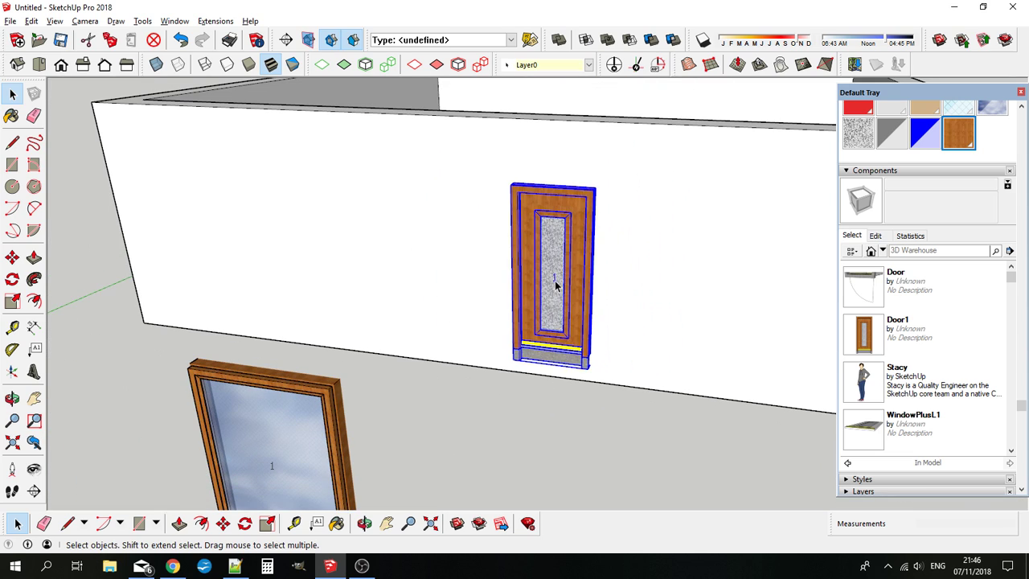
{"action": "right_click", "coordinate": [554, 286]}
{"action": "left_click", "coordinate": [603, 530]}
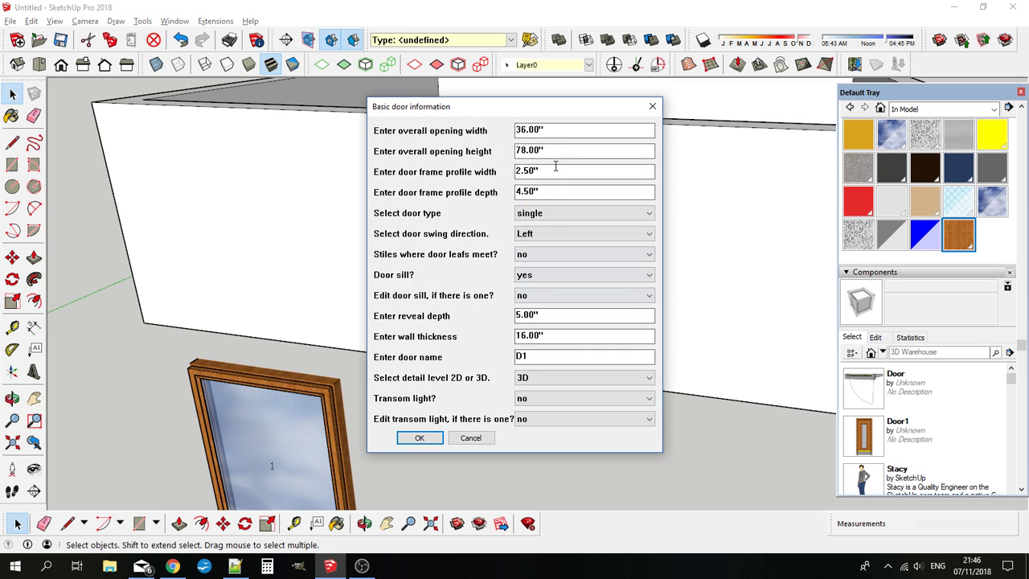
{"action": "double_click", "coordinate": [557, 129]}
{"action": "type", "text": "48"}
{"action": "key", "text": "Return"}
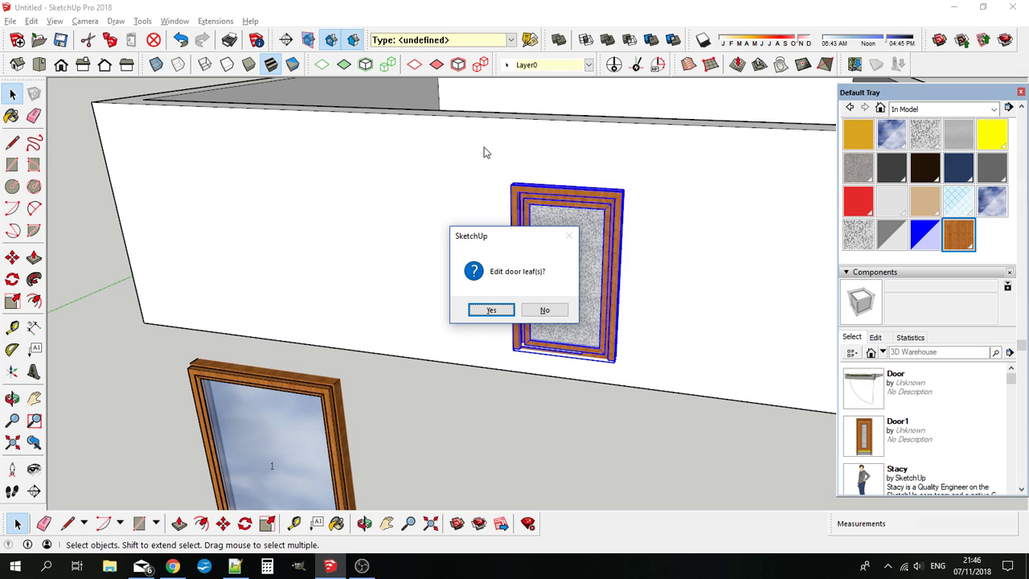
{"action": "left_click", "coordinate": [540, 310]}
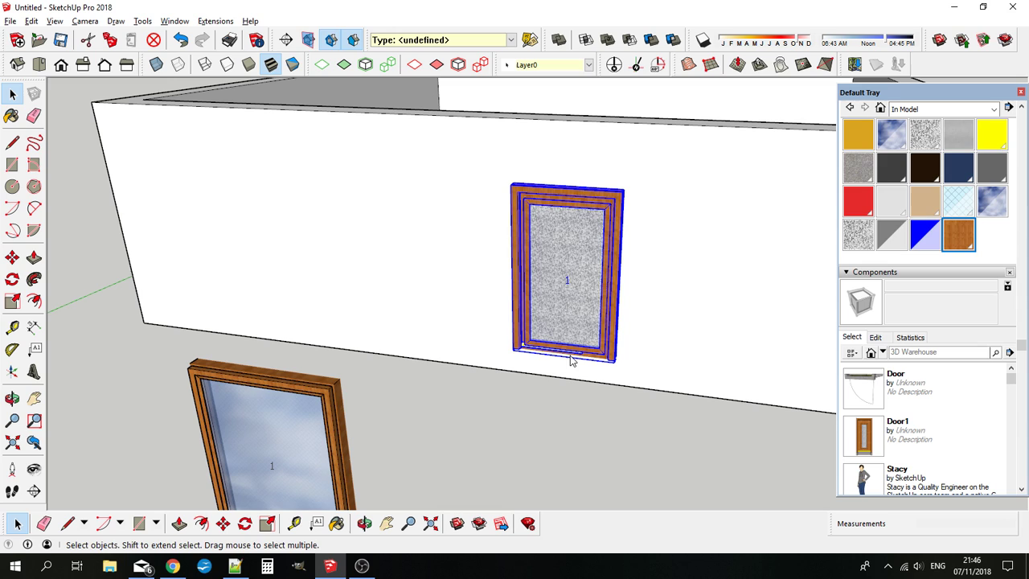
Step: Open the door component, select its weather bar to inspect the base of the door, and leave the component
{"action": "scroll", "coordinate": [549, 362], "scroll_direction": "up", "scroll_amount": 3}
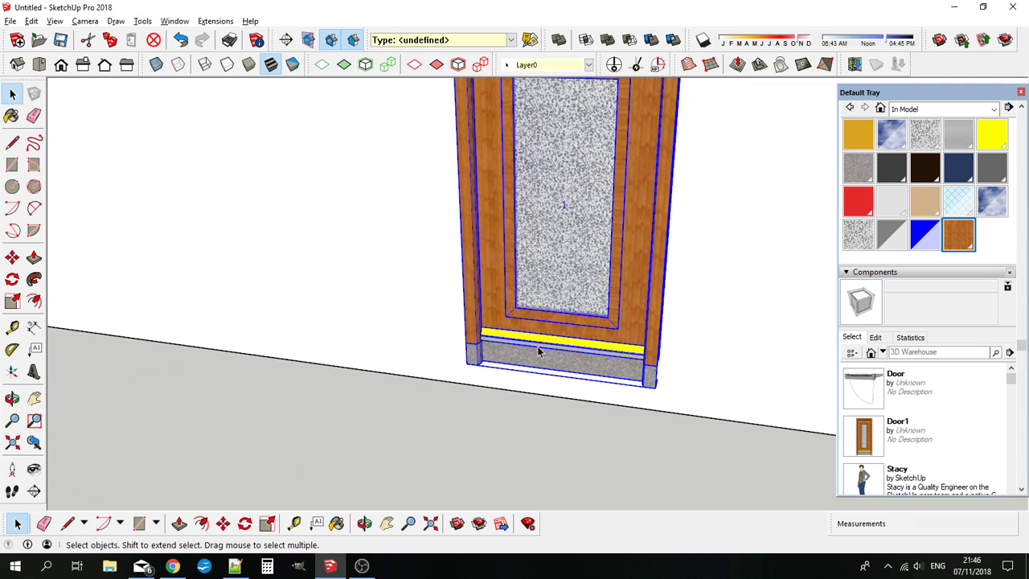
{"action": "double_click", "coordinate": [537, 346]}
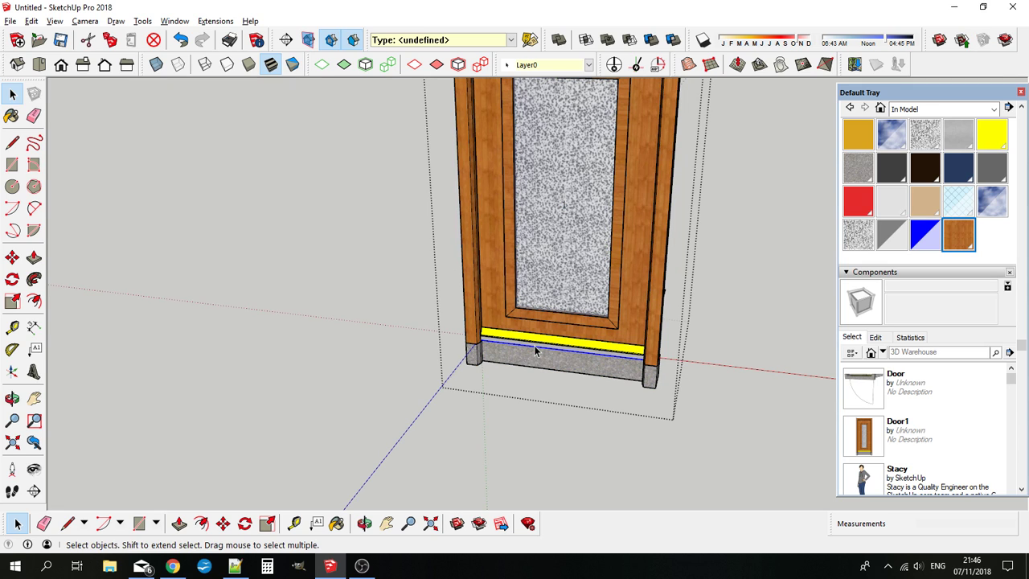
{"action": "scroll", "coordinate": [536, 346], "scroll_direction": "up", "scroll_amount": 4}
{"action": "scroll", "coordinate": [987, 217], "scroll_direction": "up", "scroll_amount": 3}
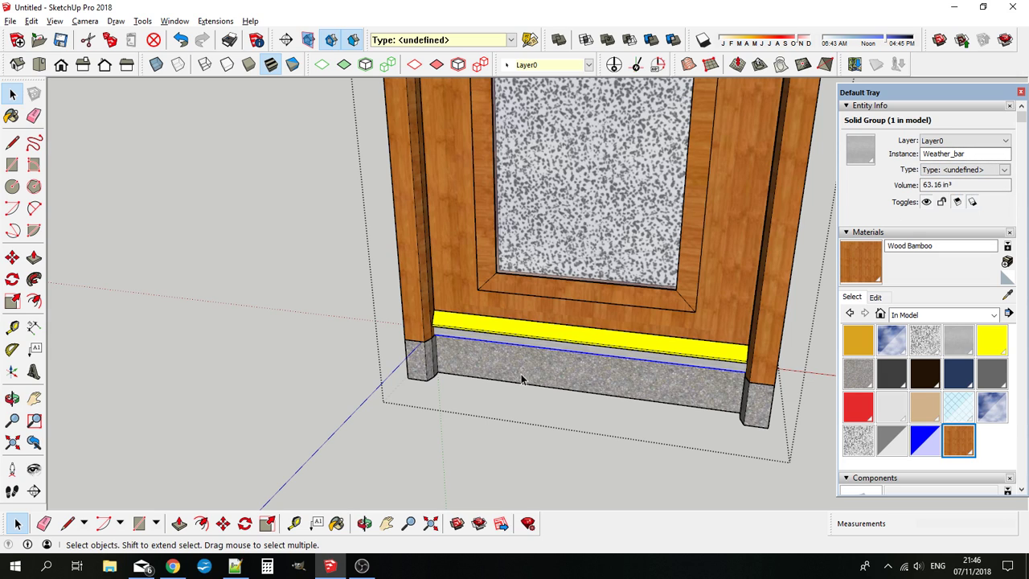
{"action": "scroll", "coordinate": [497, 445], "scroll_direction": "down", "scroll_amount": 6}
{"action": "left_click", "coordinate": [498, 439]}
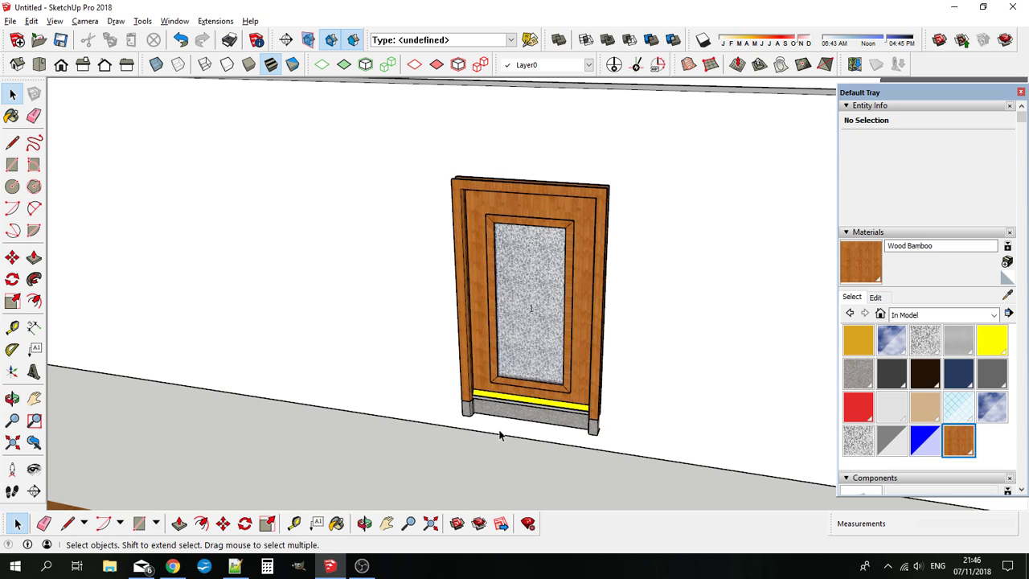
{"action": "scroll", "coordinate": [498, 434], "scroll_direction": "down", "scroll_amount": 3}
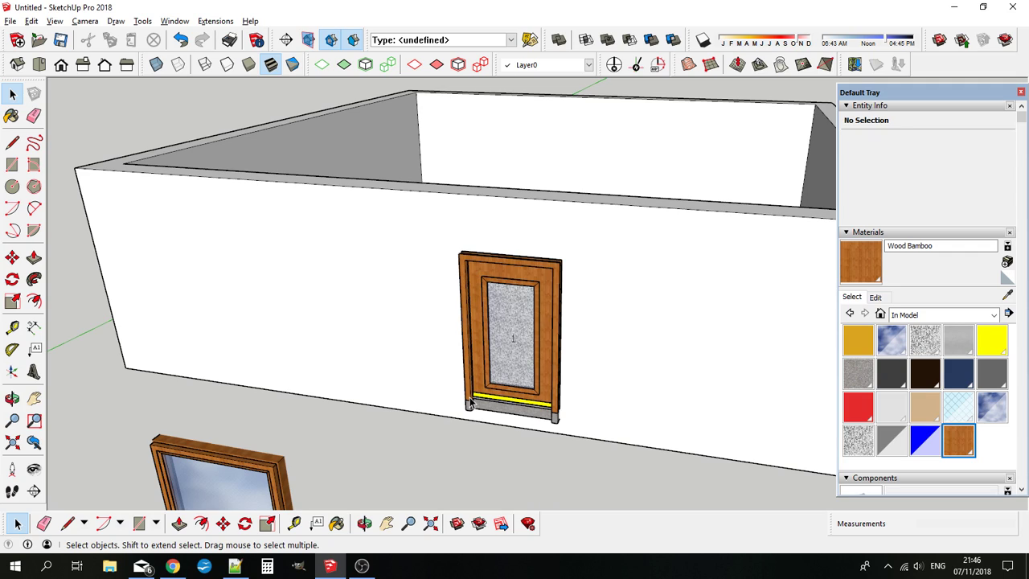
{"action": "scroll", "coordinate": [470, 401], "scroll_direction": "down", "scroll_amount": 5}
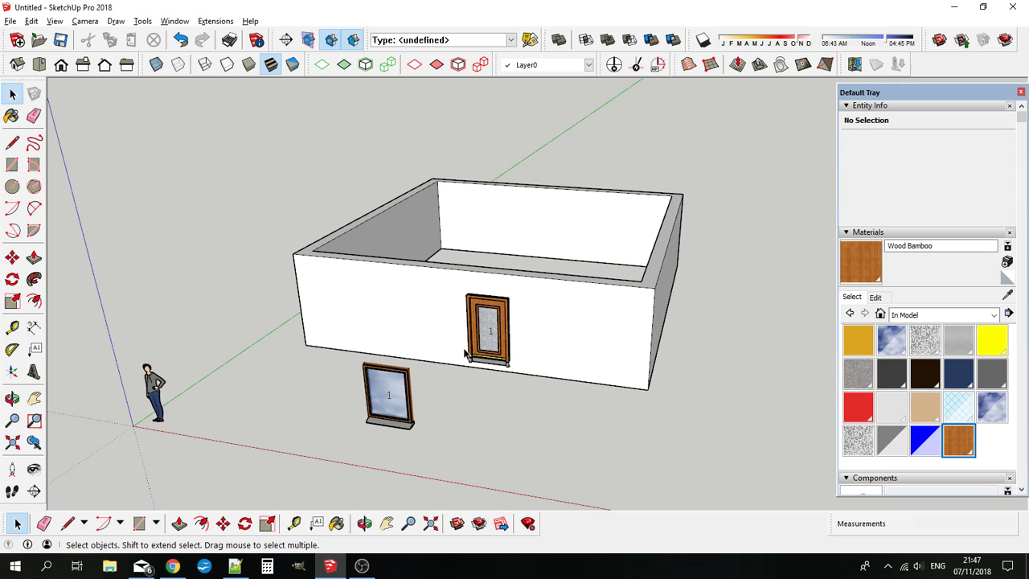
{"action": "left_click", "coordinate": [362, 565]}
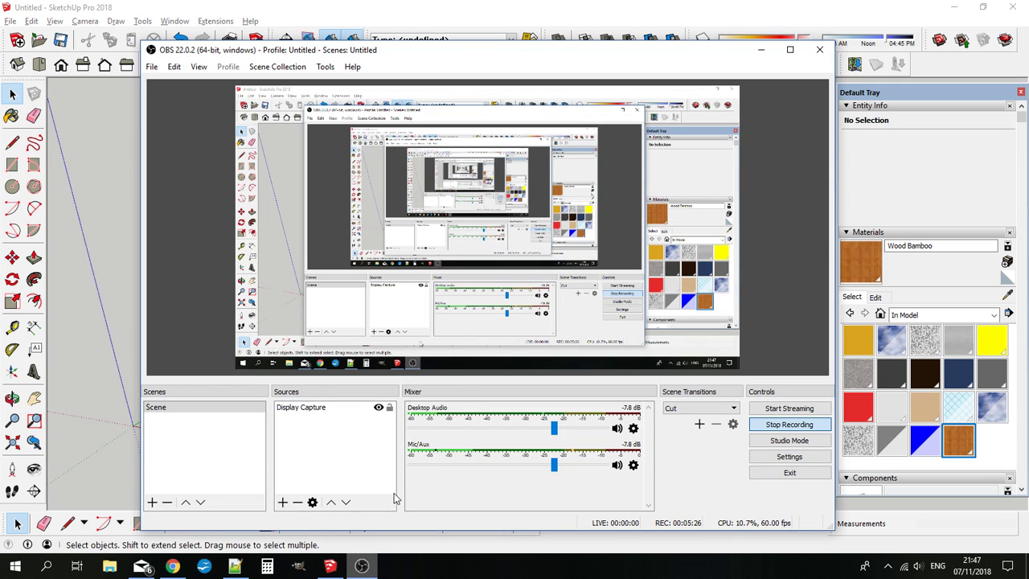